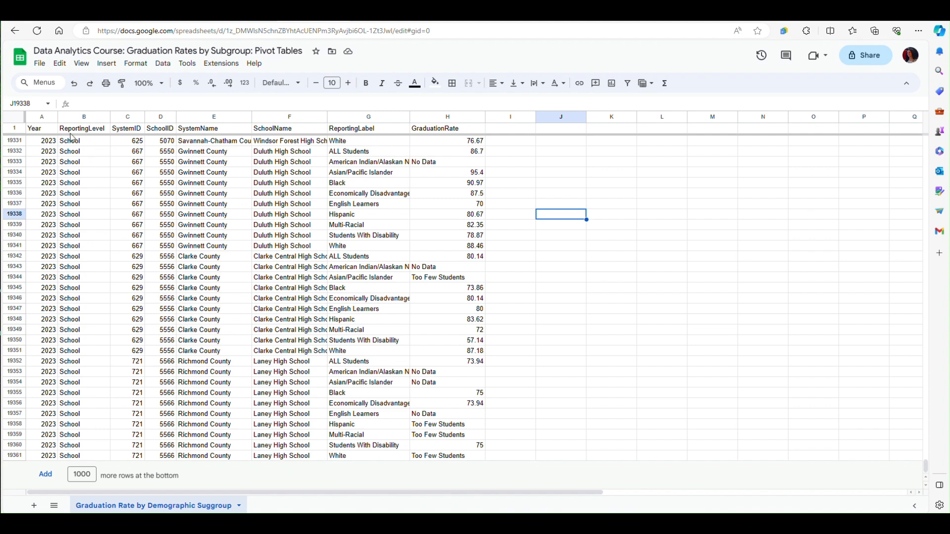
Create a pivot table on a new sheet from columns A to H of the graduation rate data
drag(35, 121, 431, 148)
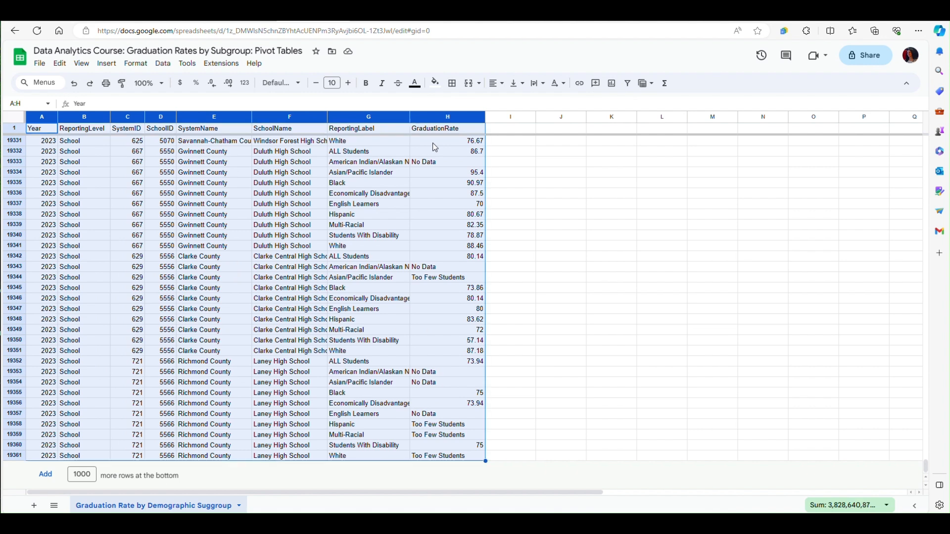
click(105, 64)
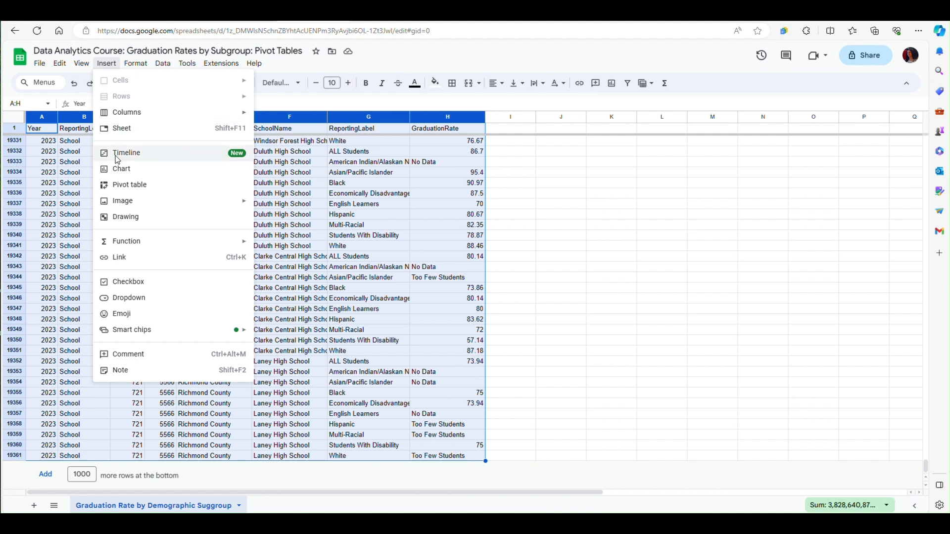
click(141, 189)
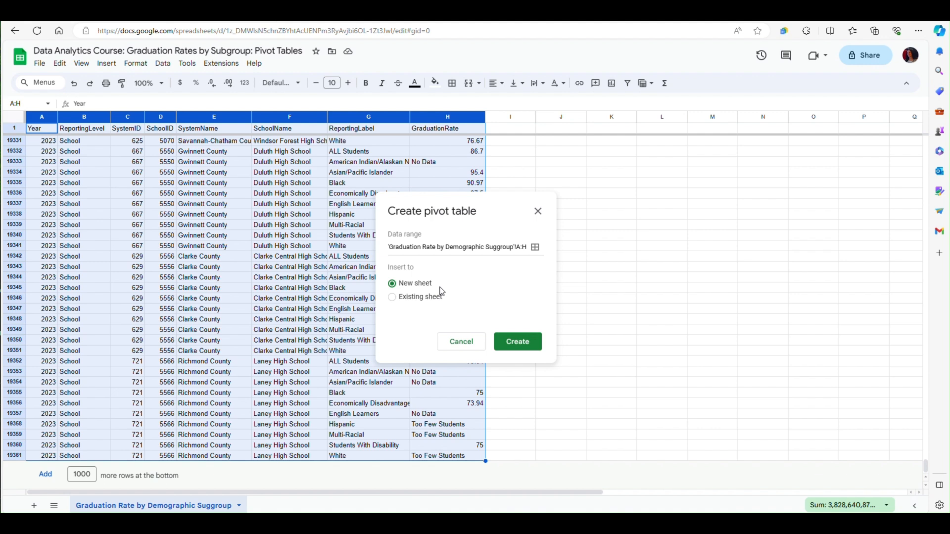
click(519, 348)
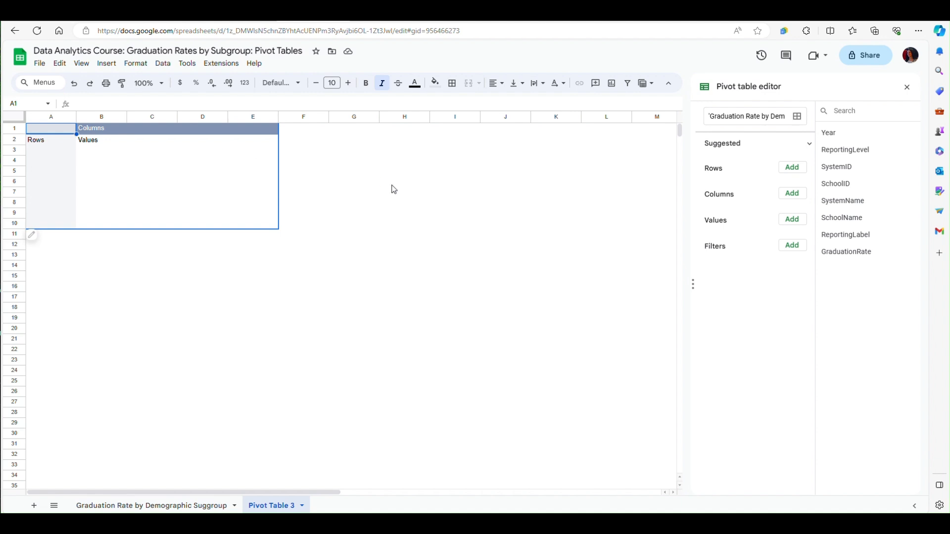
Add ReportingLabel as the pivot table's rows and GraduationRate as a value summarized by AVERAGE
click(792, 168)
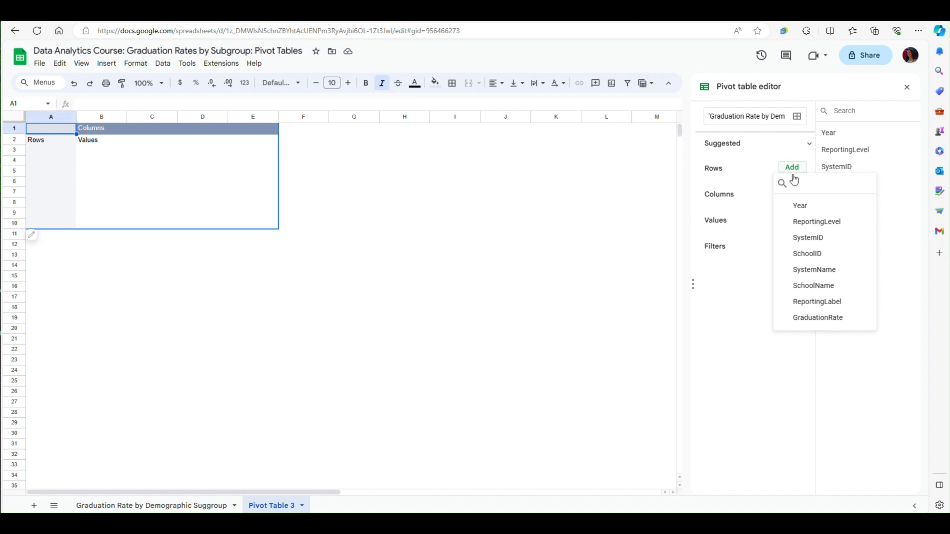
click(817, 302)
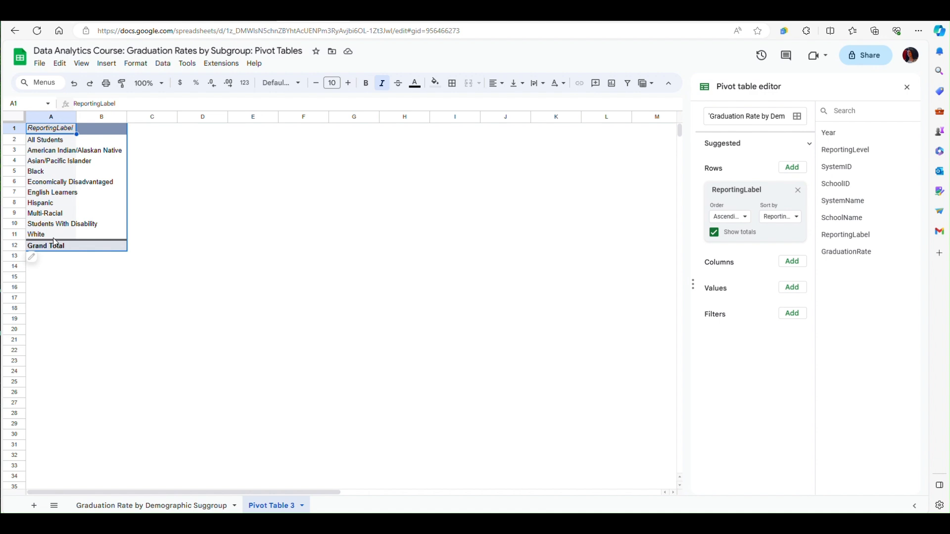
click(791, 288)
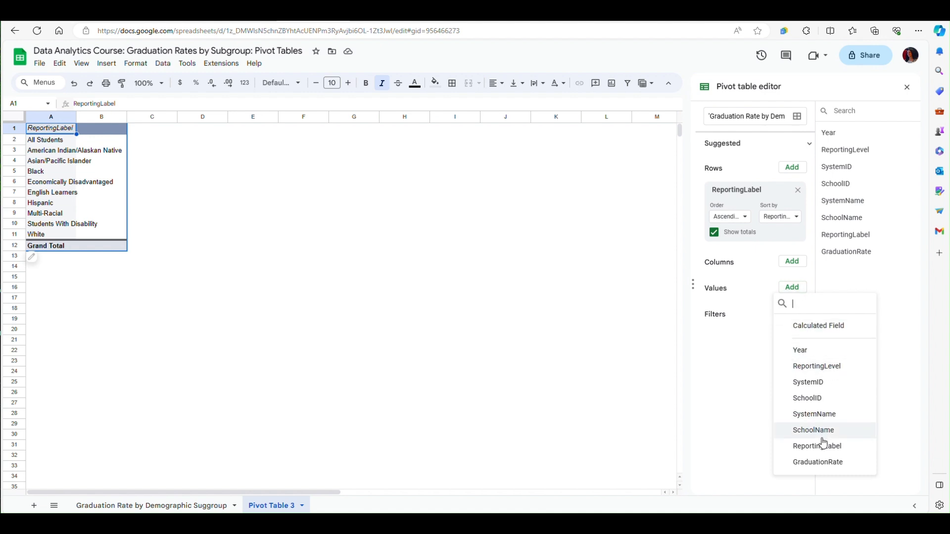
click(821, 465)
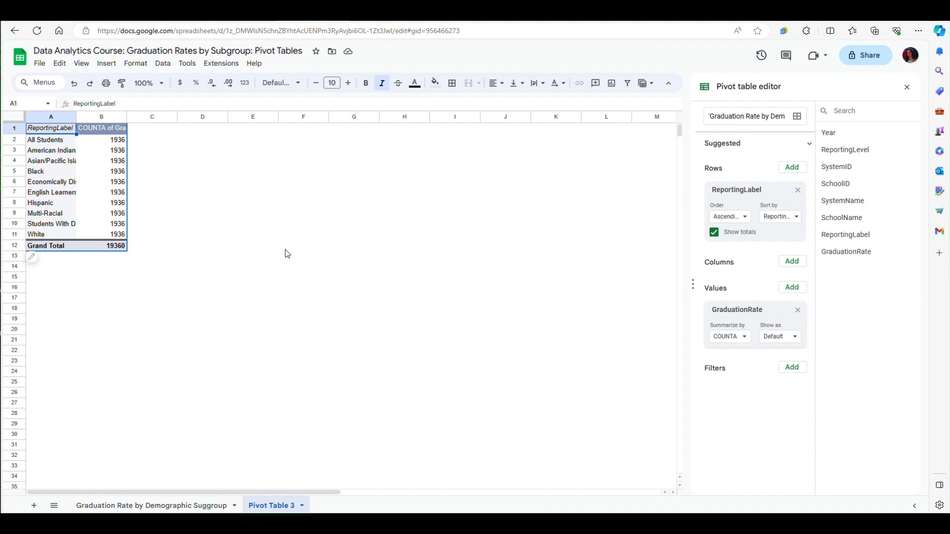
click(744, 339)
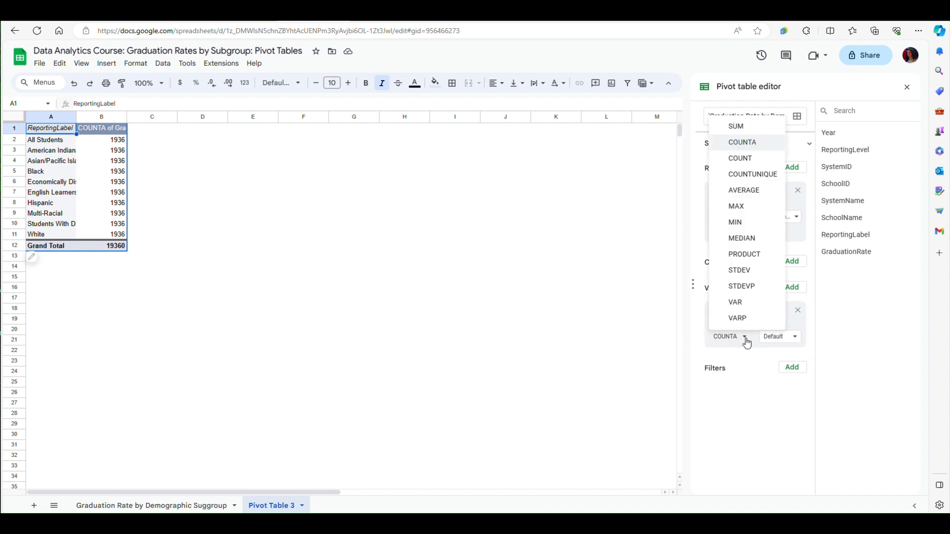
click(748, 192)
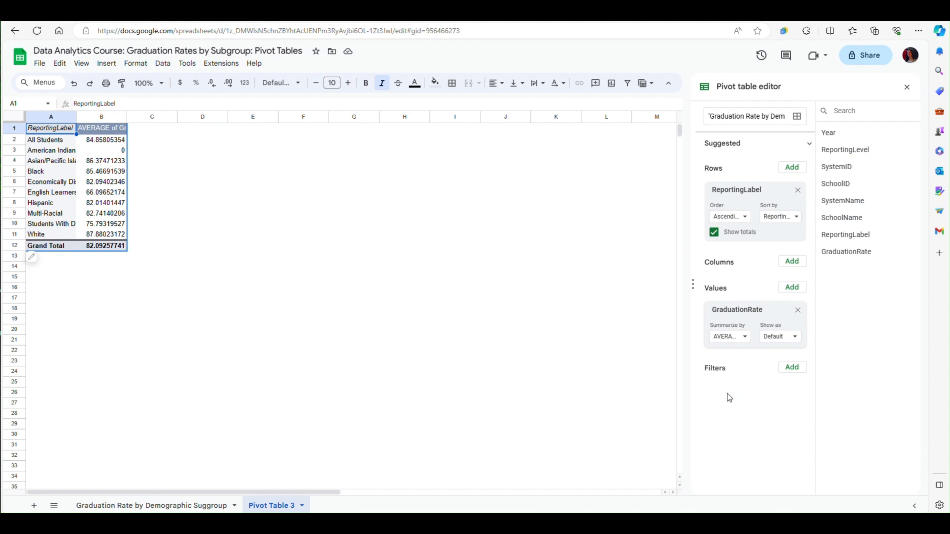
Add GraduationRate as a second pivot table value, summarized by MEDIAN
click(792, 288)
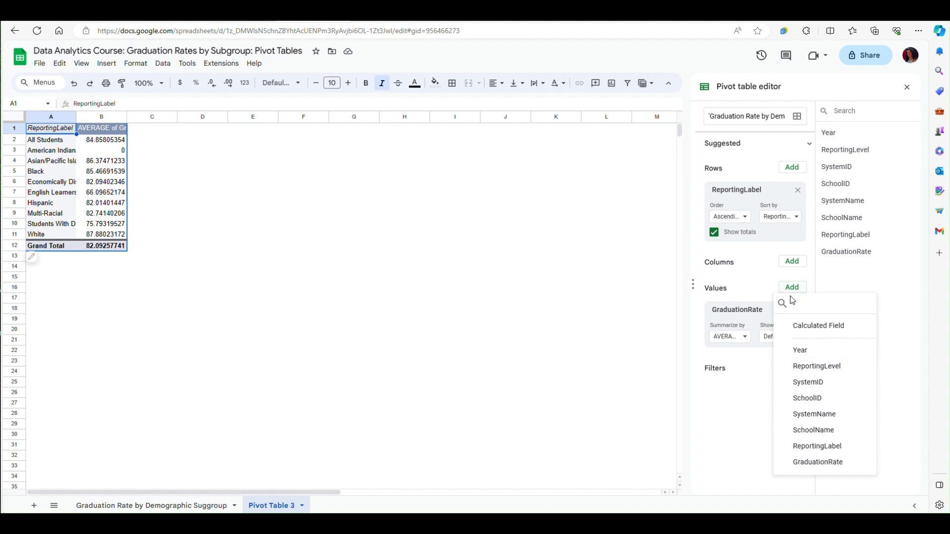
click(822, 465)
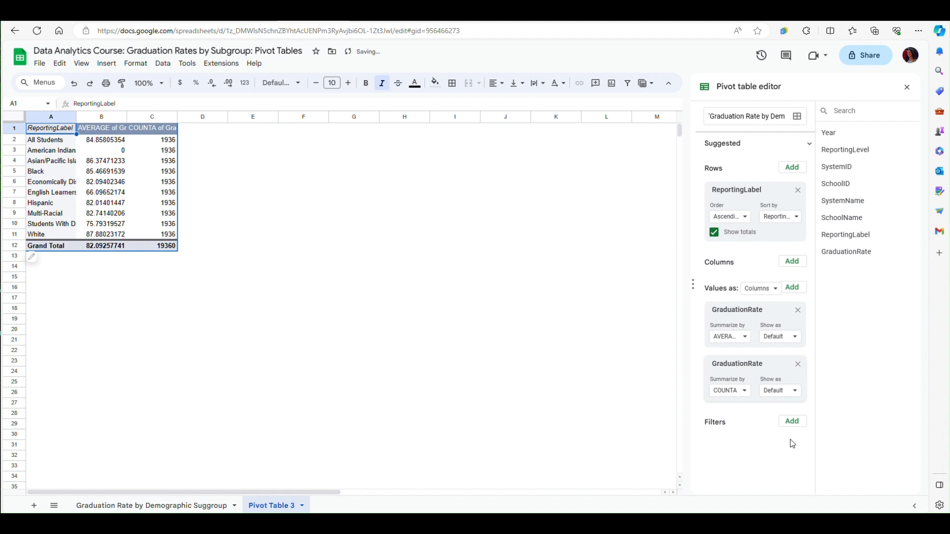
click(744, 391)
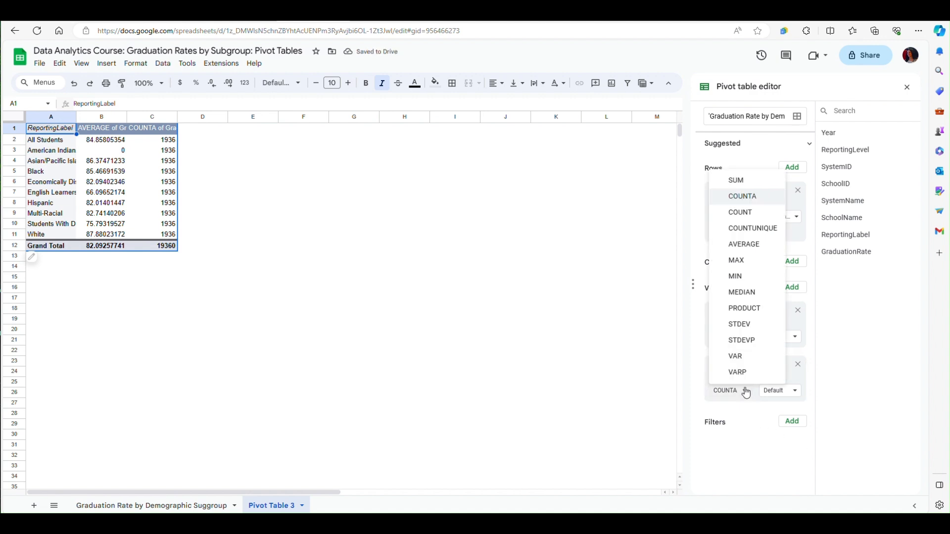
click(746, 292)
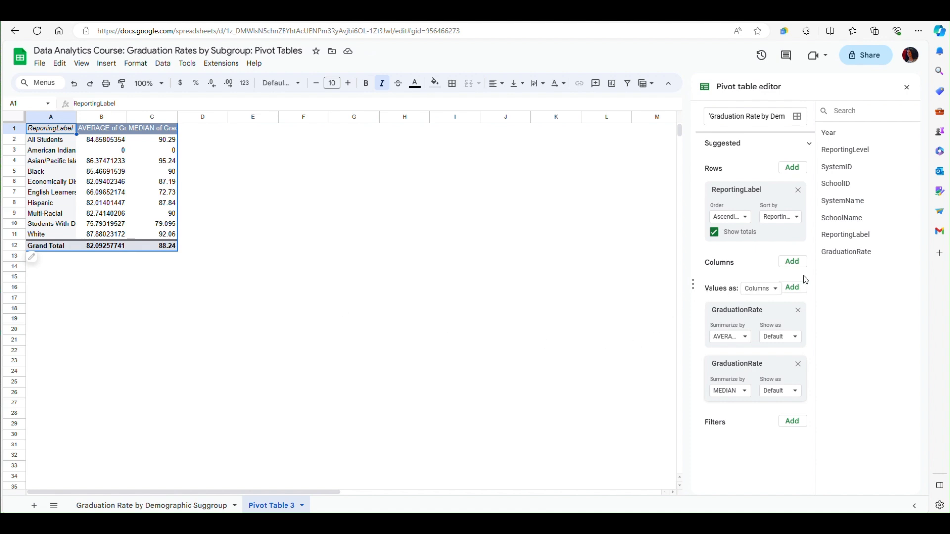
Add GraduationRate as a third pivot table value, summarized by MIN
click(794, 288)
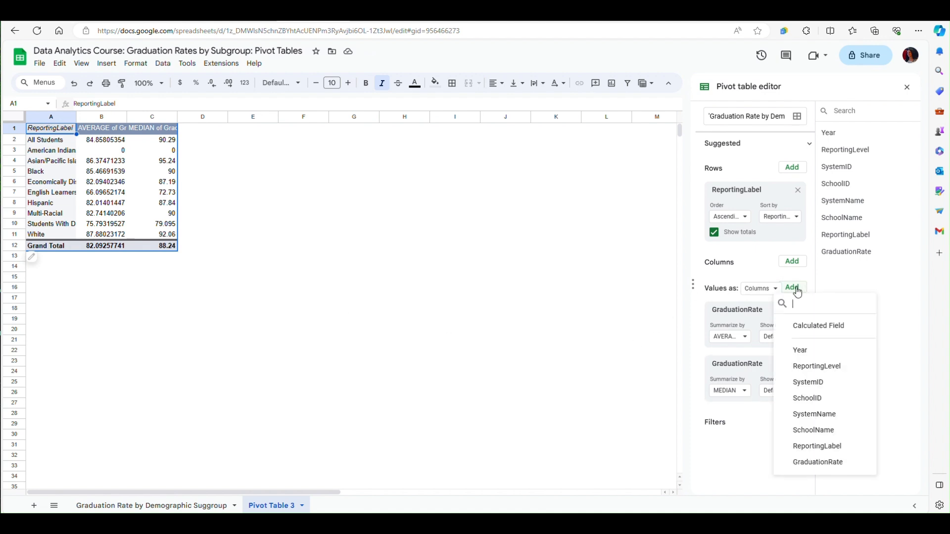
click(820, 465)
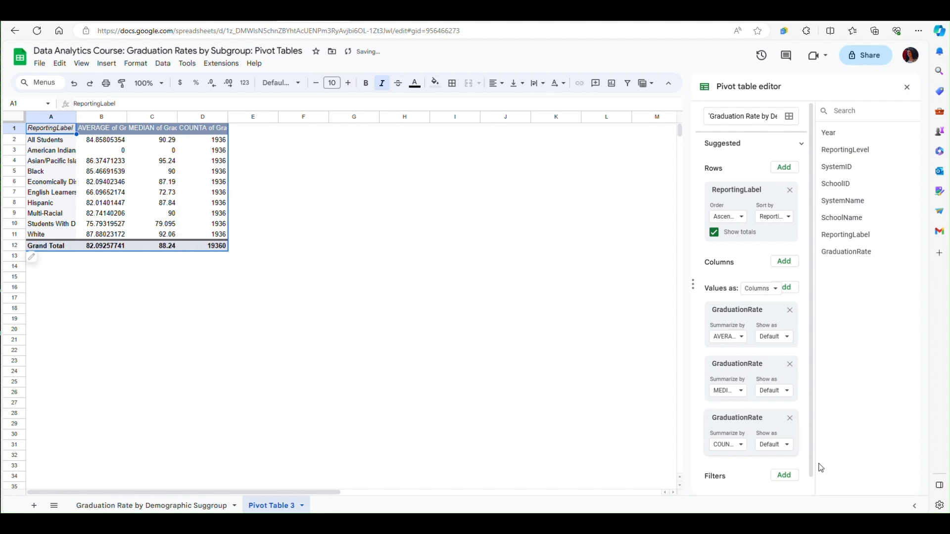
click(741, 445)
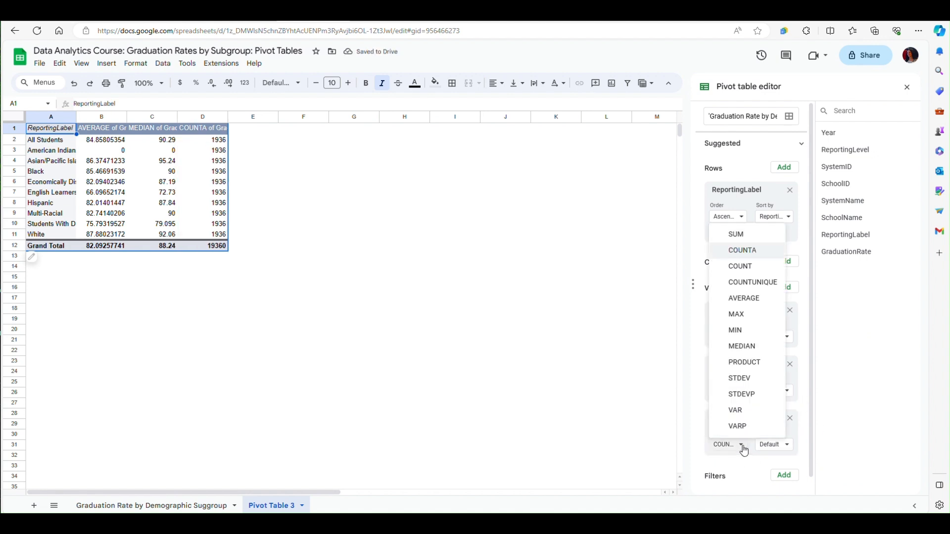
click(742, 330)
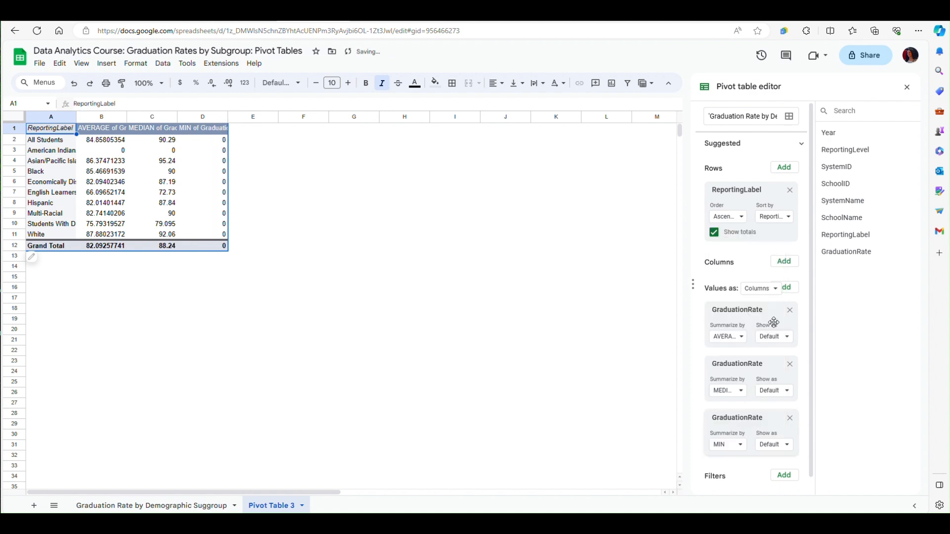
Add GraduationRate as a fourth pivot table value, summarized by MAX
click(787, 287)
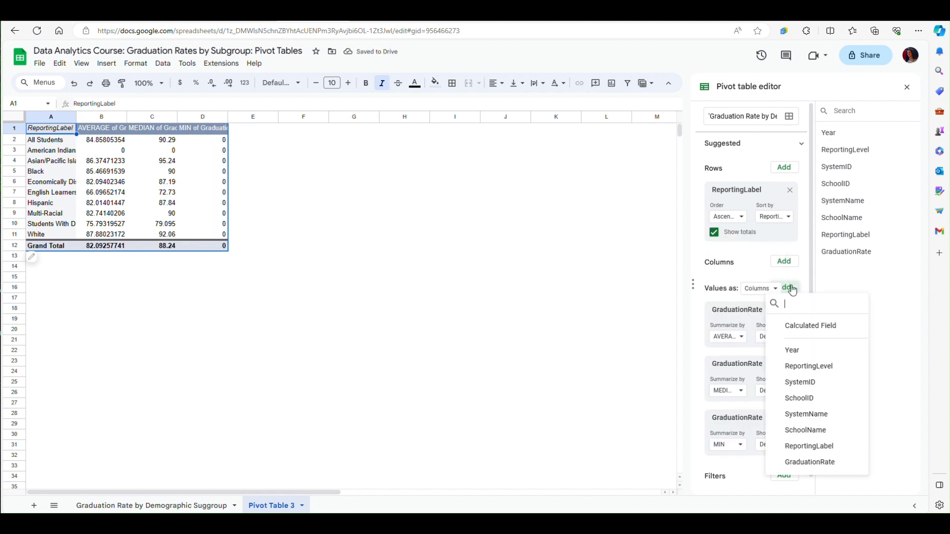
click(802, 463)
click(741, 485)
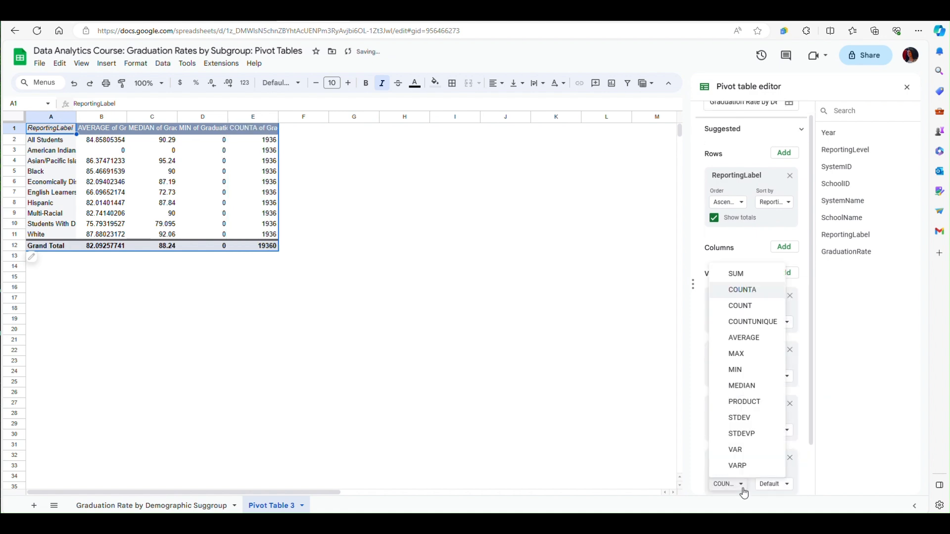
click(745, 352)
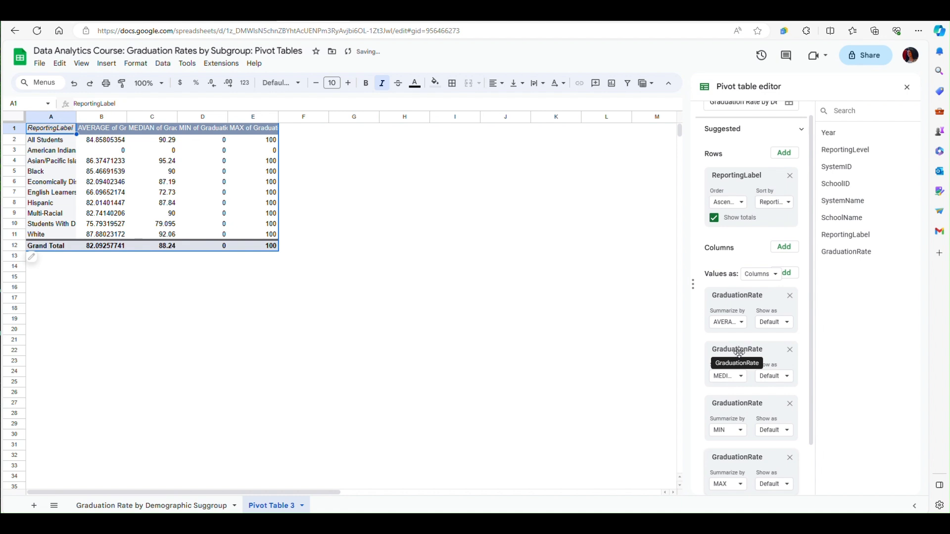
Add GraduationRate as a fifth pivot table value, summarized by STDEV
scroll(738, 352, down, 1)
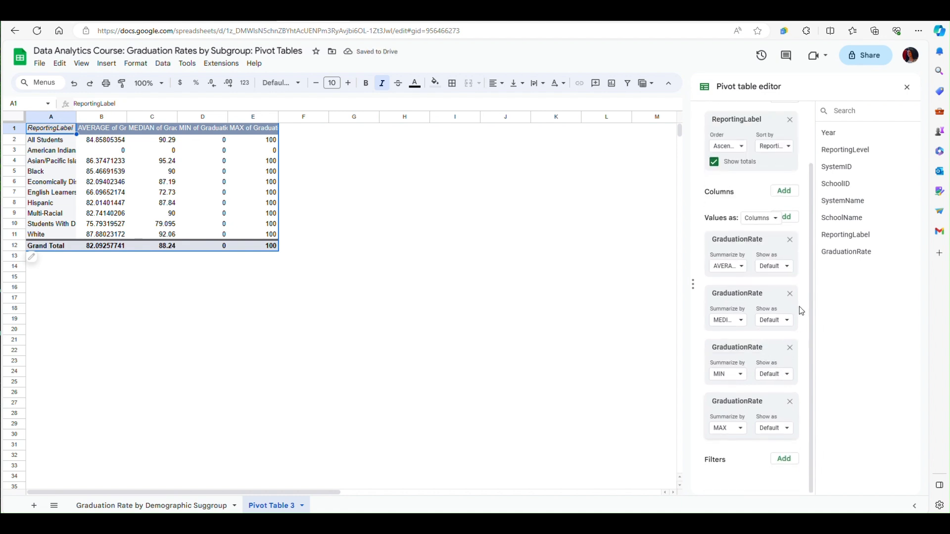
click(790, 221)
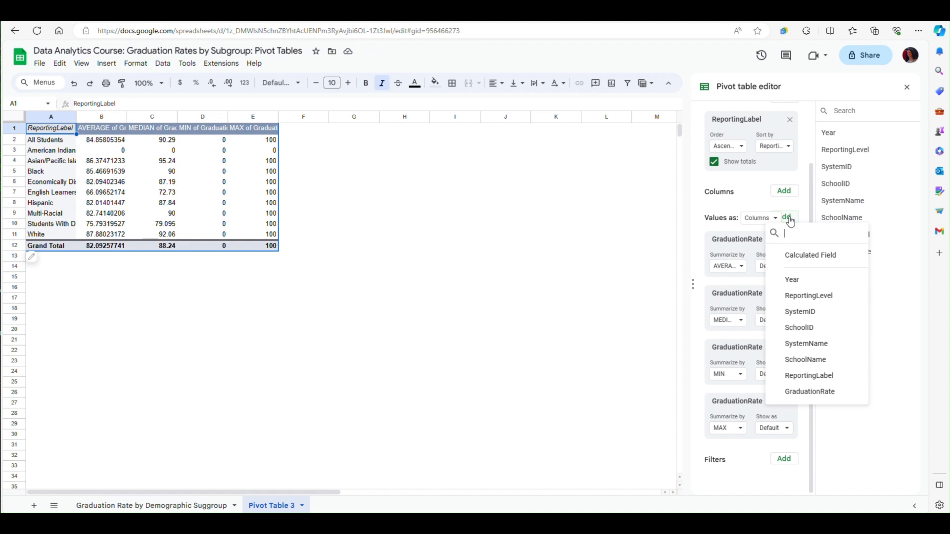
click(829, 392)
scroll(809, 390, down, 1)
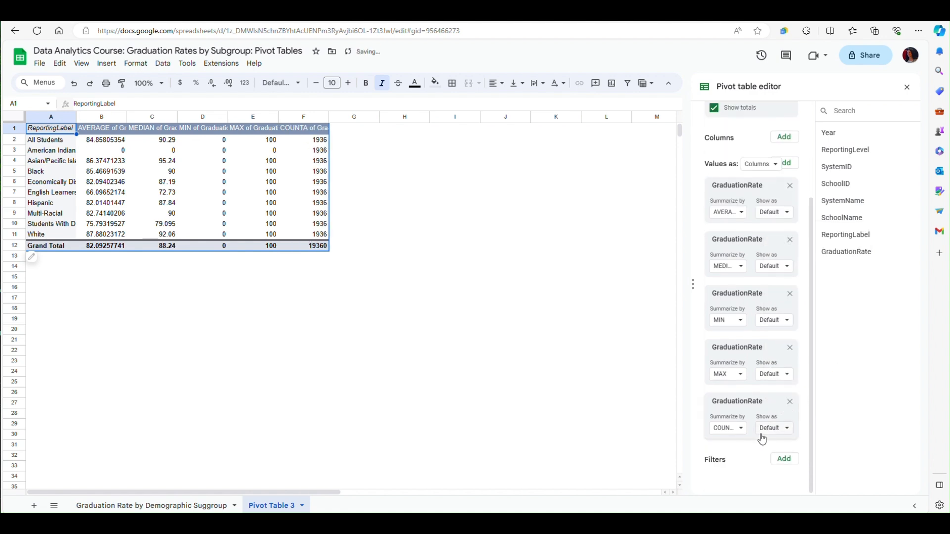
click(741, 429)
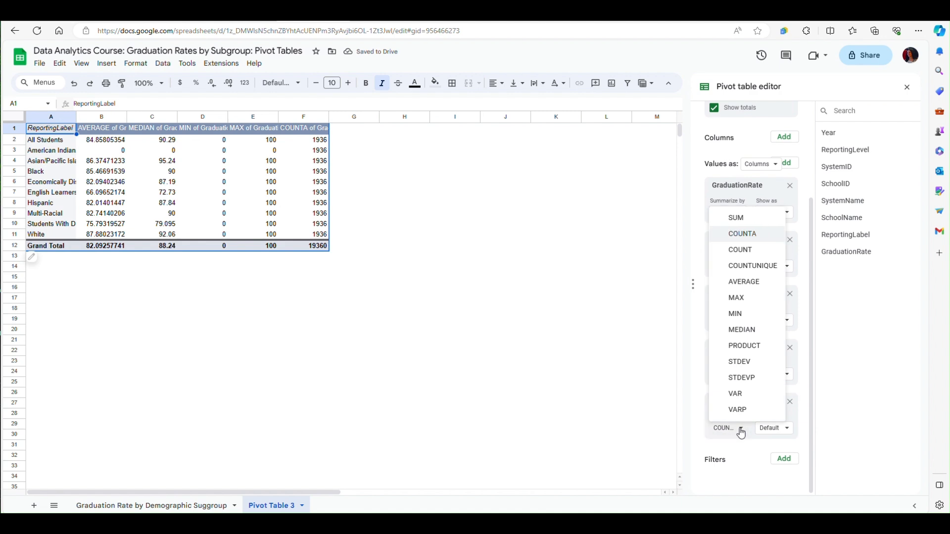
click(754, 366)
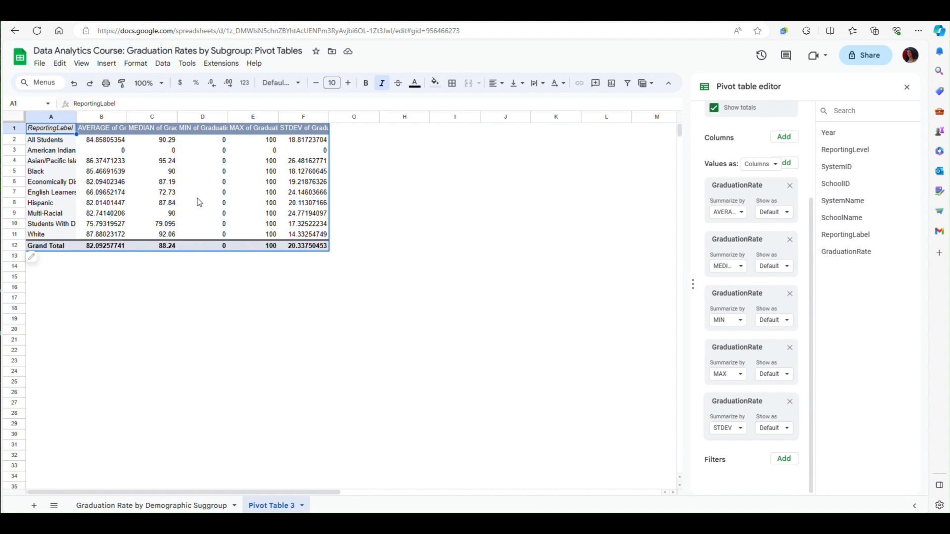
Reduce the statistics in columns B to F to two decimal places
drag(99, 117, 293, 143)
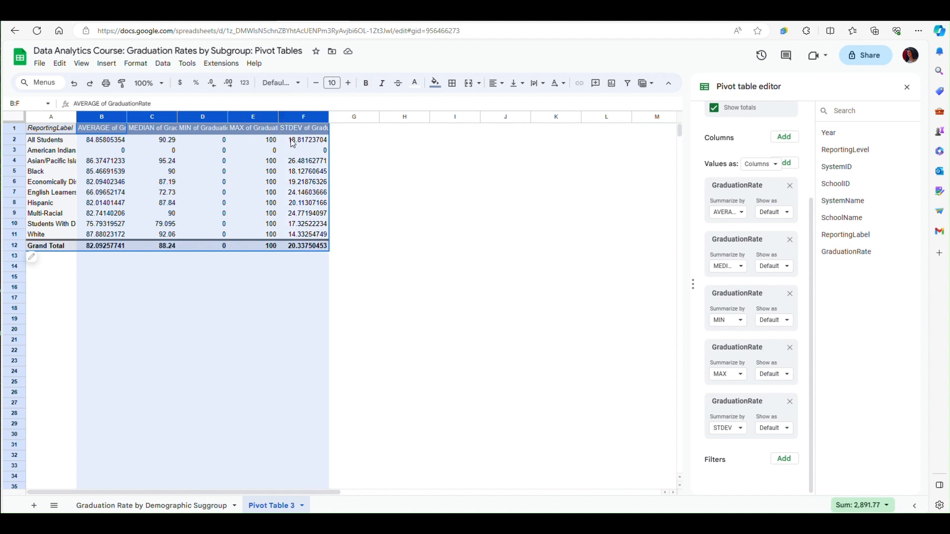
click(214, 87)
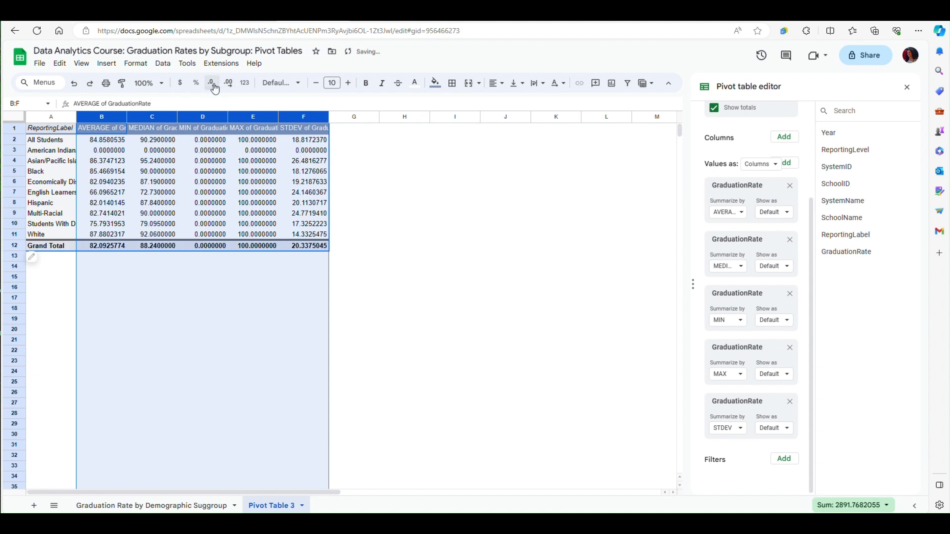
click(213, 87)
click(214, 87)
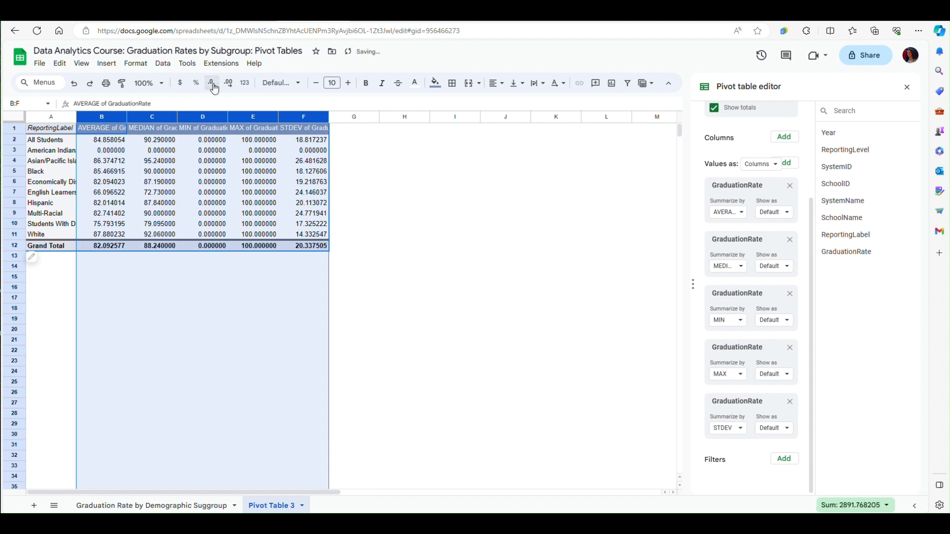
click(213, 86)
click(214, 87)
click(214, 86)
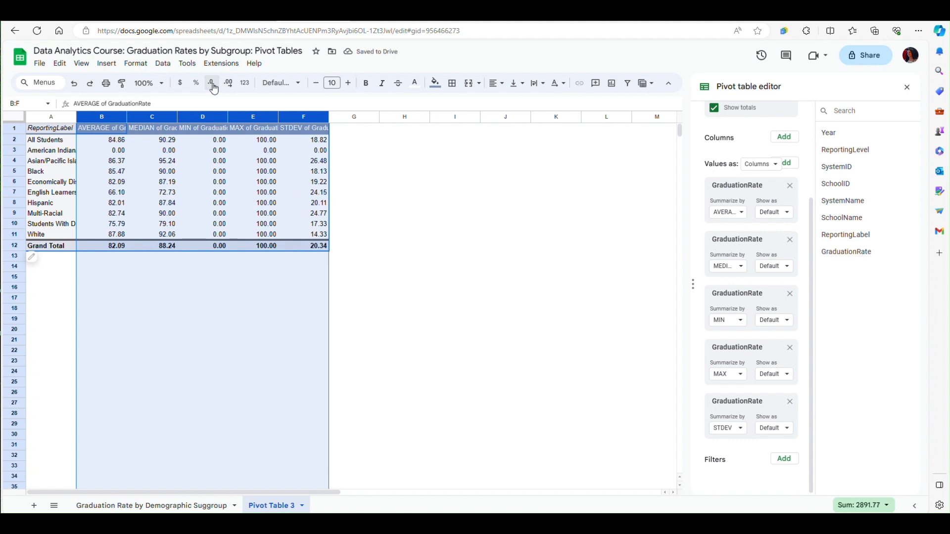
click(383, 286)
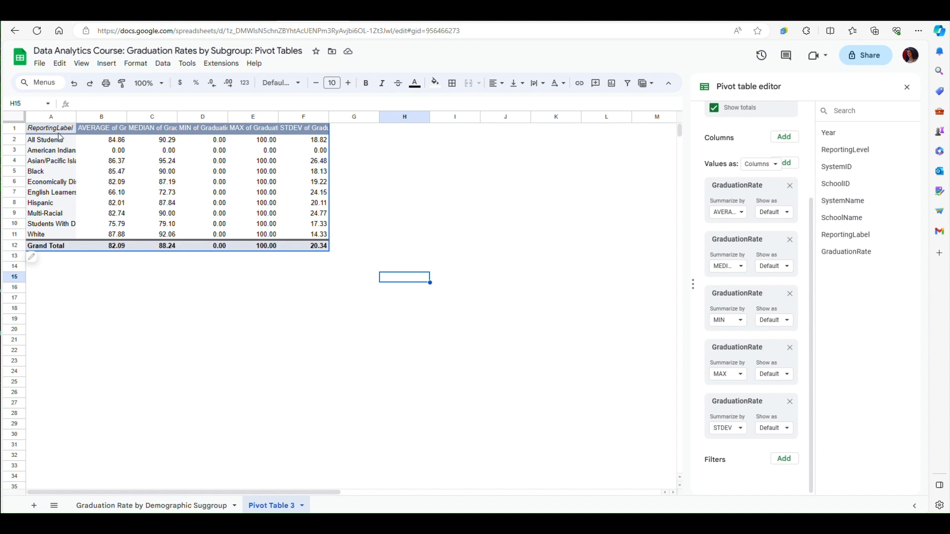
Insert one empty row above the pivot table's header row
click(7, 129)
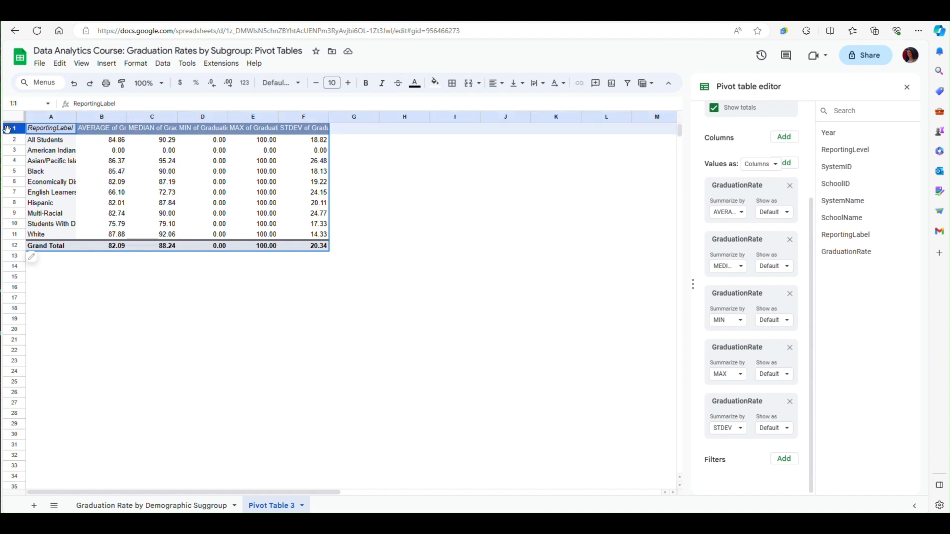
right_click(7, 129)
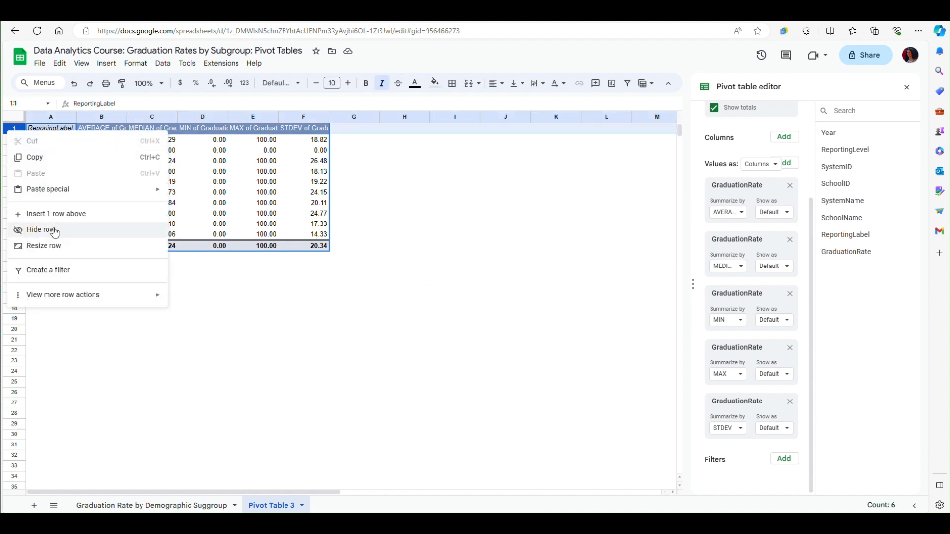
click(33, 213)
Enter the title "2020-23 Graduation Rates" in cell B1 above the pivot table
click(104, 130)
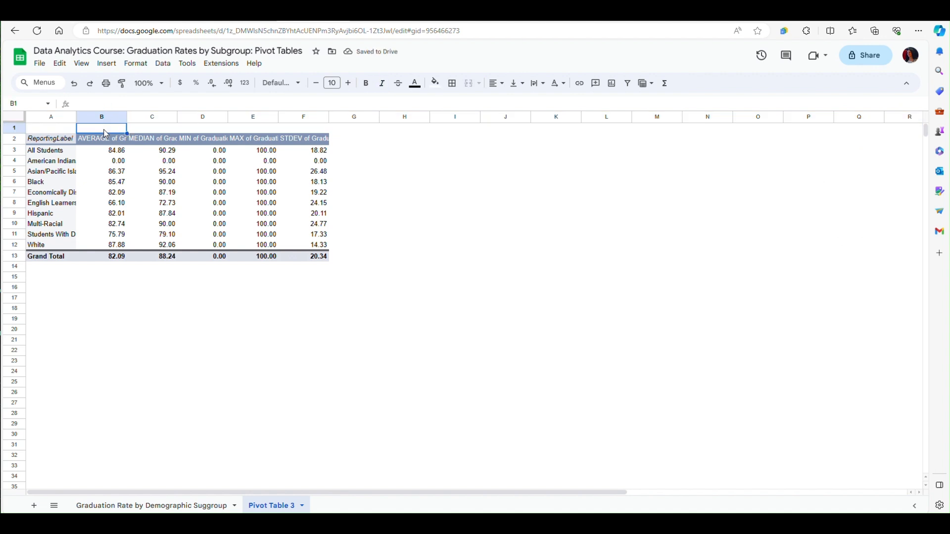
text(2020)
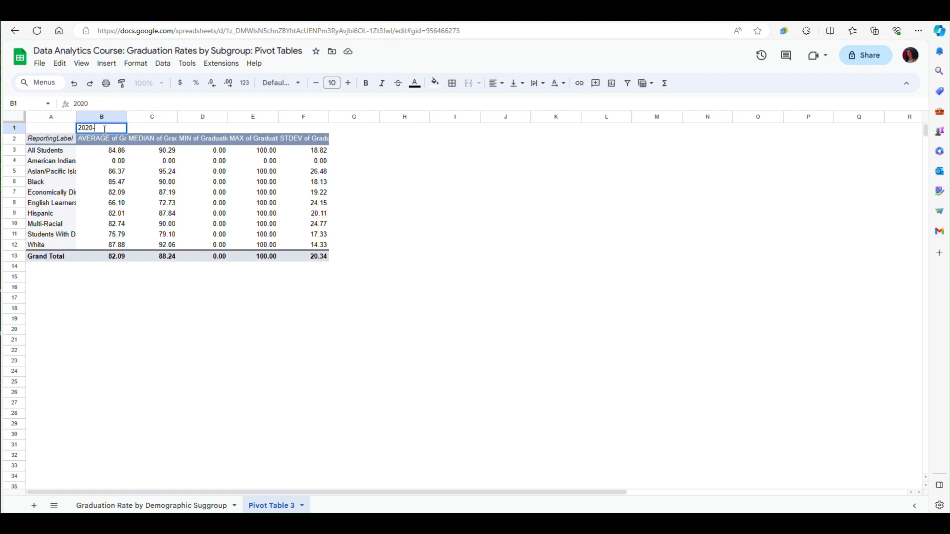
text(-23 Graduation)
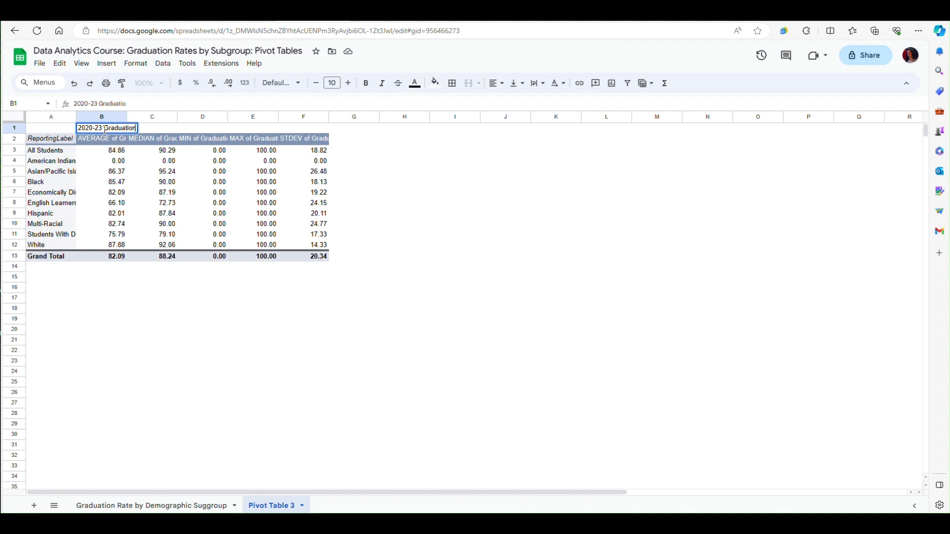
text( Rates)
click(391, 305)
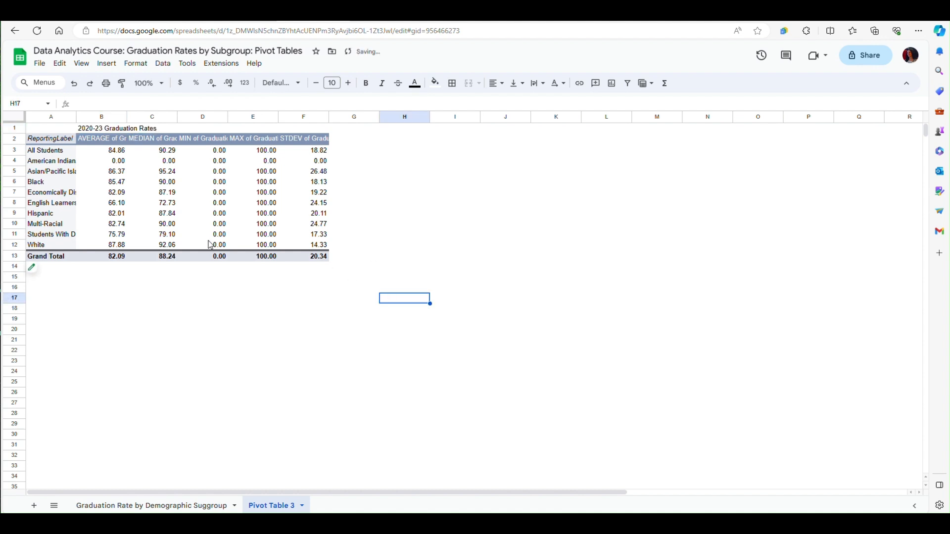
Rename the ReportingLabel header in A2 as "Demographic Subgroup" and widen column A to fit it
click(76, 143)
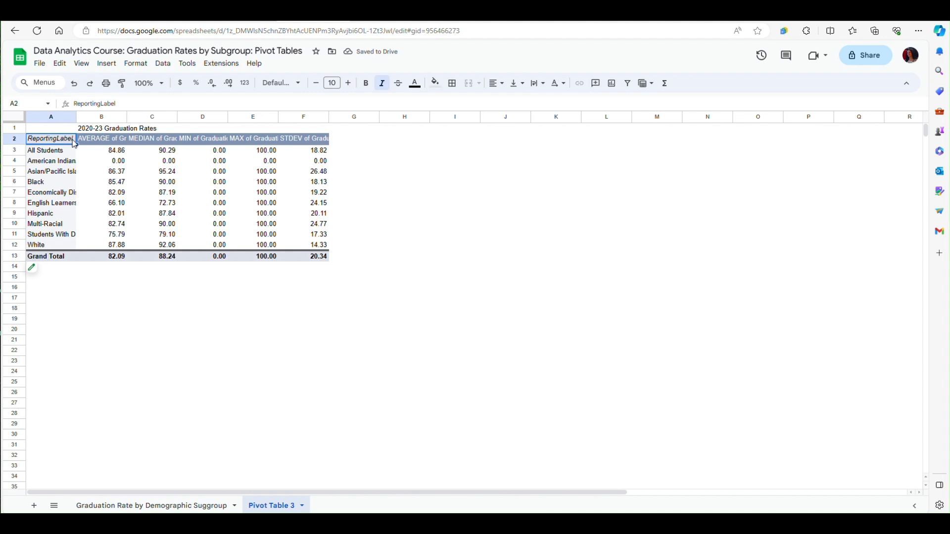
click(126, 104)
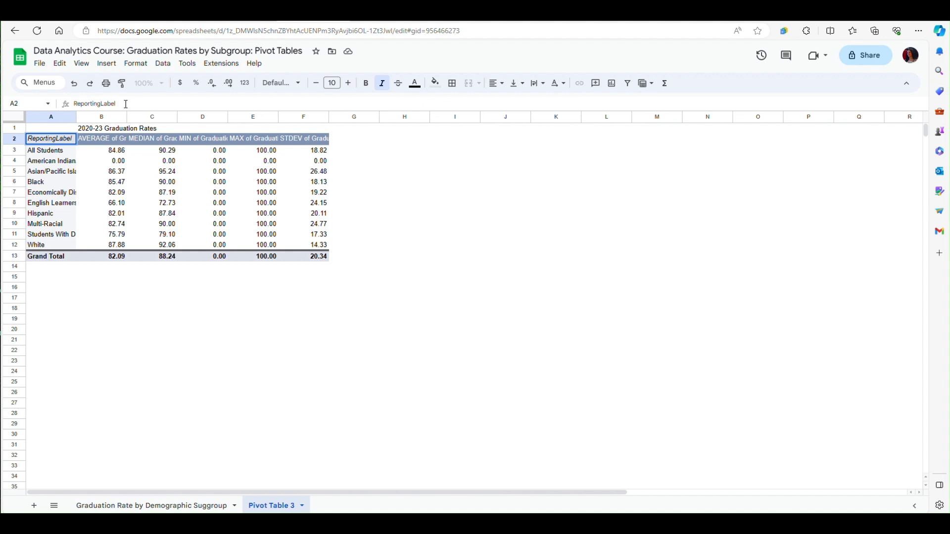
key(BackSpace)
key(BackSpace)
key(BackSpace)
key(BackSpace)
key(BackSpace)
key(BackSpace)
key(BackSpace)
key(BackSpace)
key(BackSpace)
key(BackSpace)
key(BackSpace)
key(BackSpace)
text(Demographic Subgr)
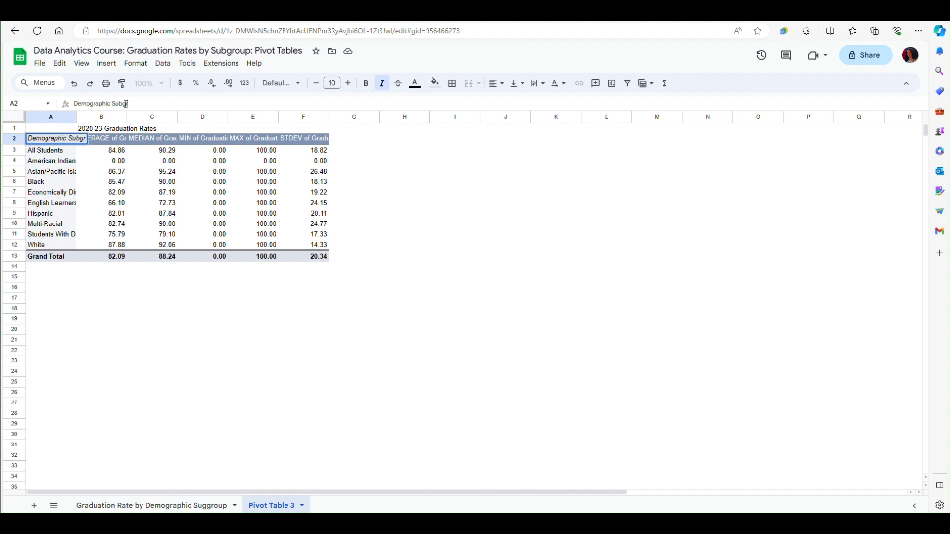
text(oup)
click(398, 185)
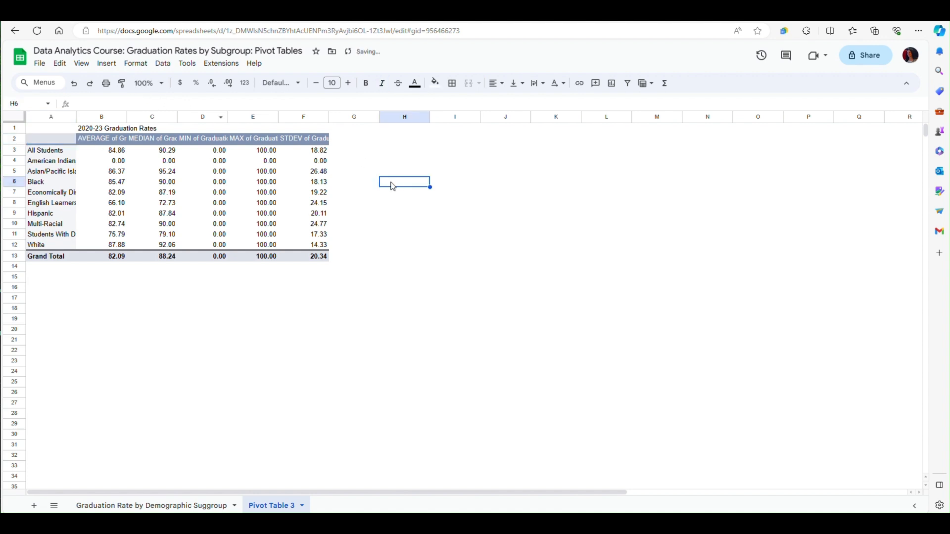
drag(77, 117, 109, 119)
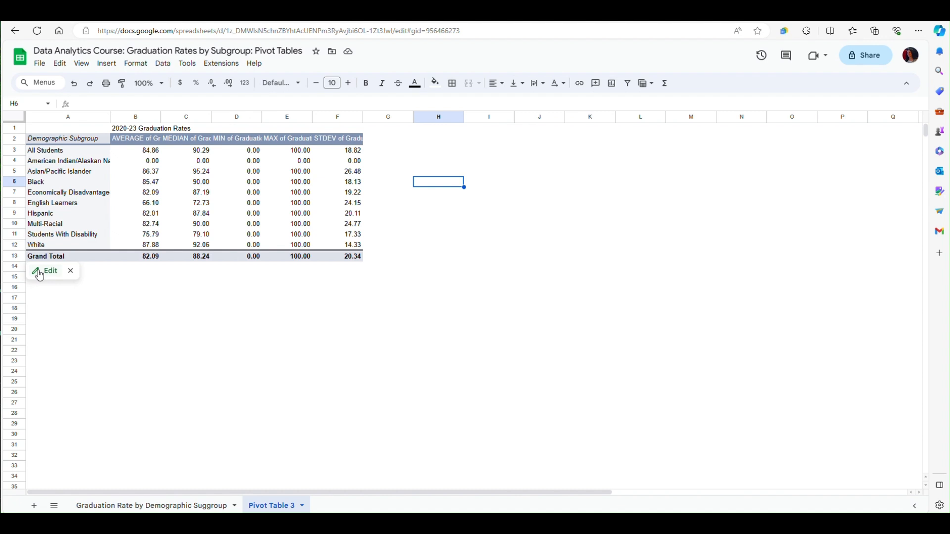
Add a ReportingLabel filter to the pivot table that excludes both "ALL Students" and "All Students"
click(47, 271)
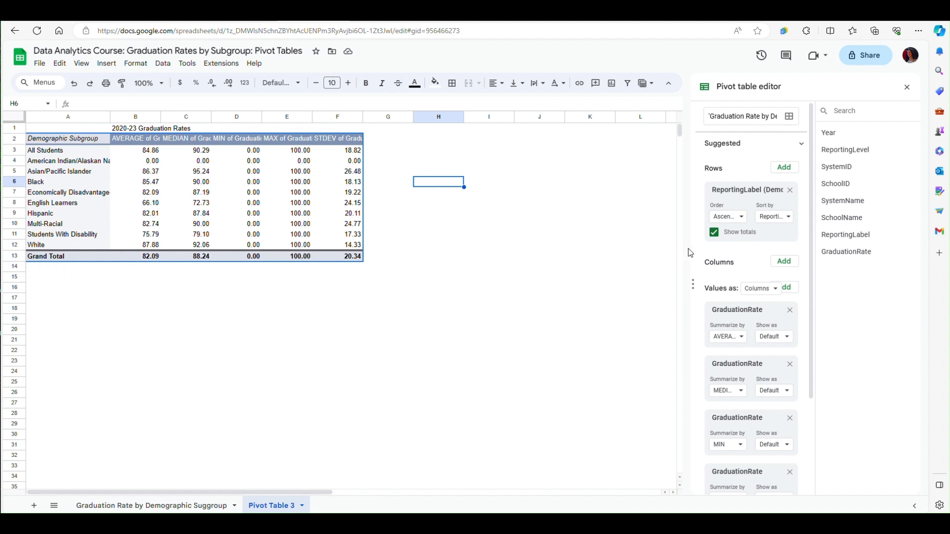
scroll(791, 279, down, 3)
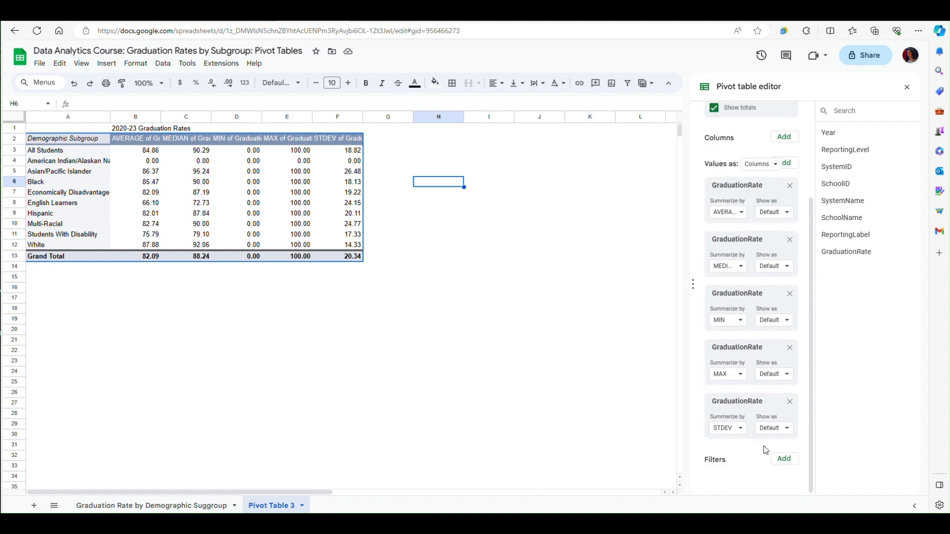
click(787, 461)
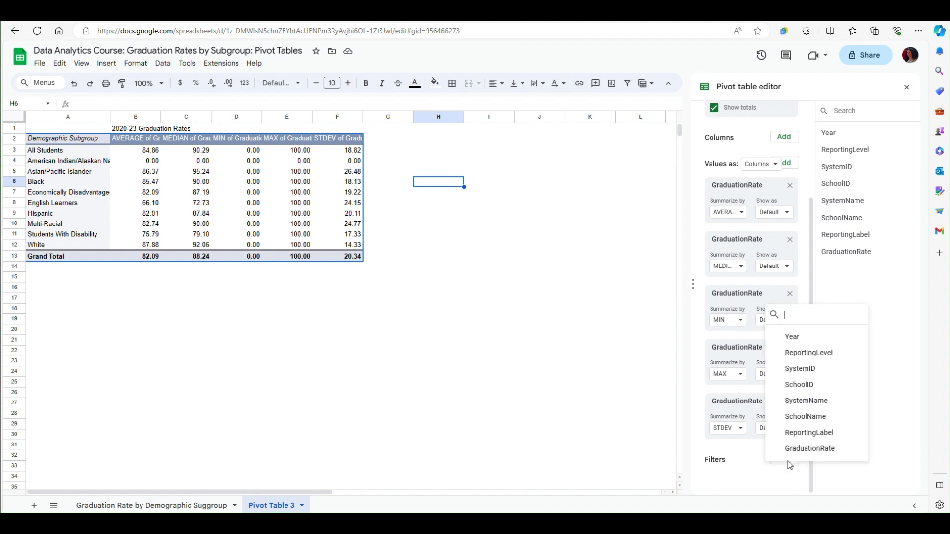
click(797, 433)
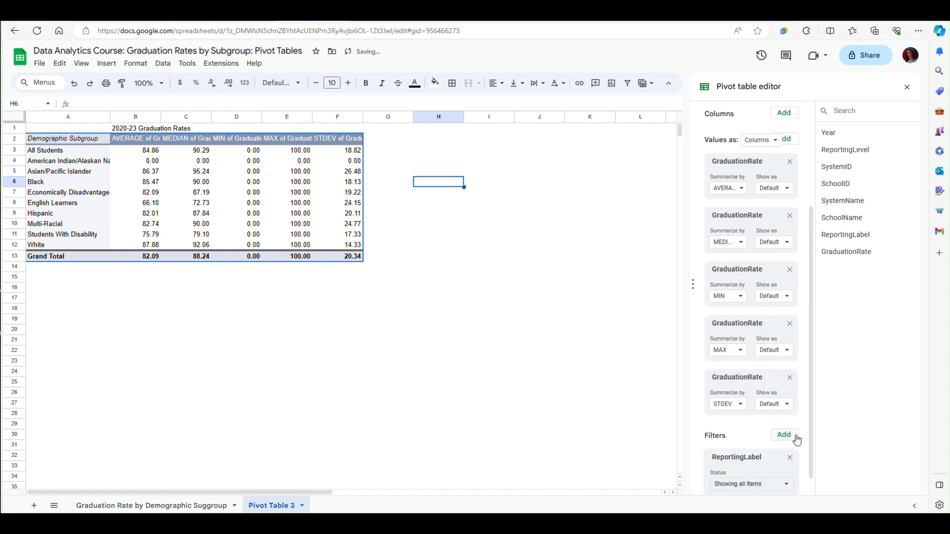
scroll(755, 416, down, 1)
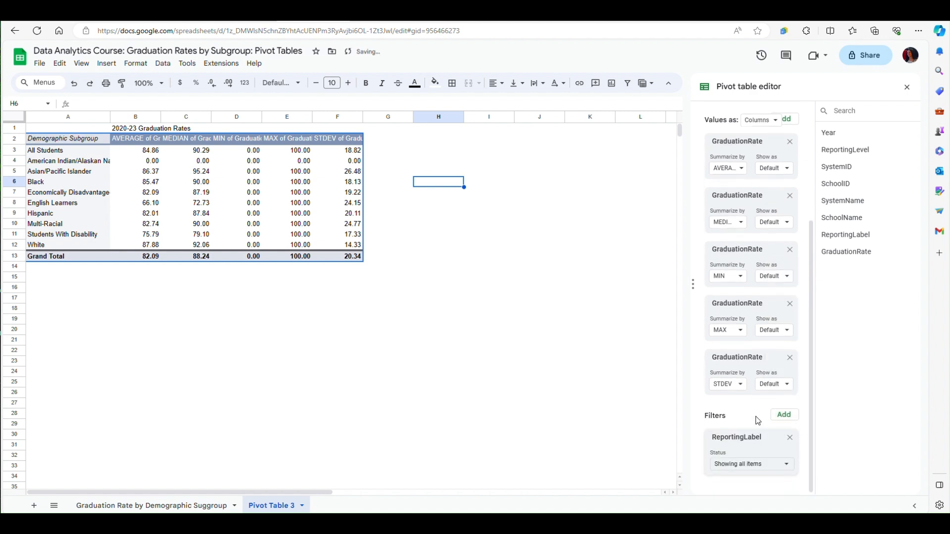
click(786, 465)
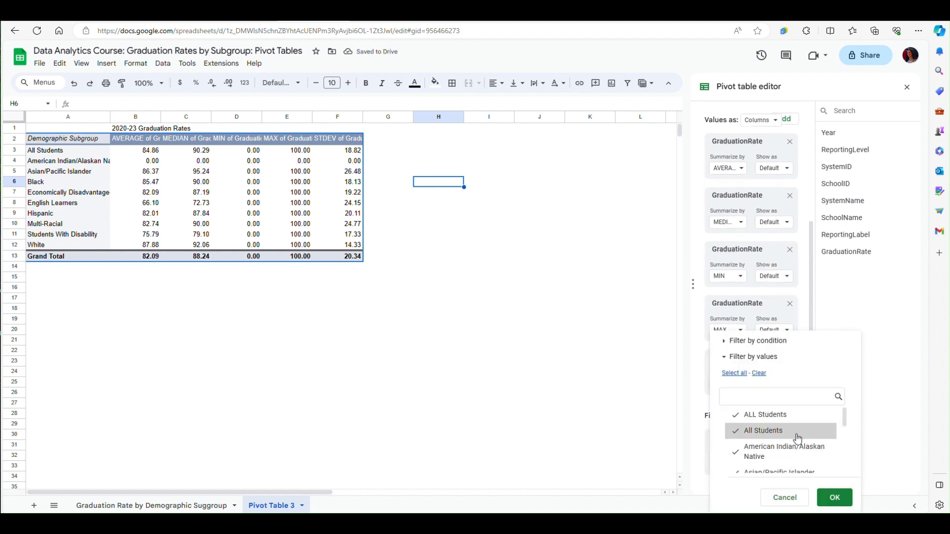
scroll(835, 433, down, 3)
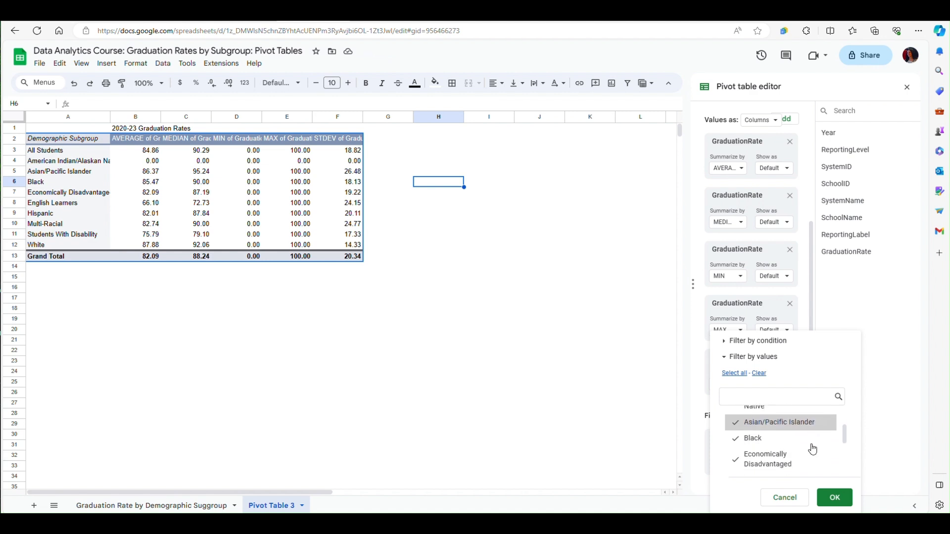
scroll(811, 455, down, 3)
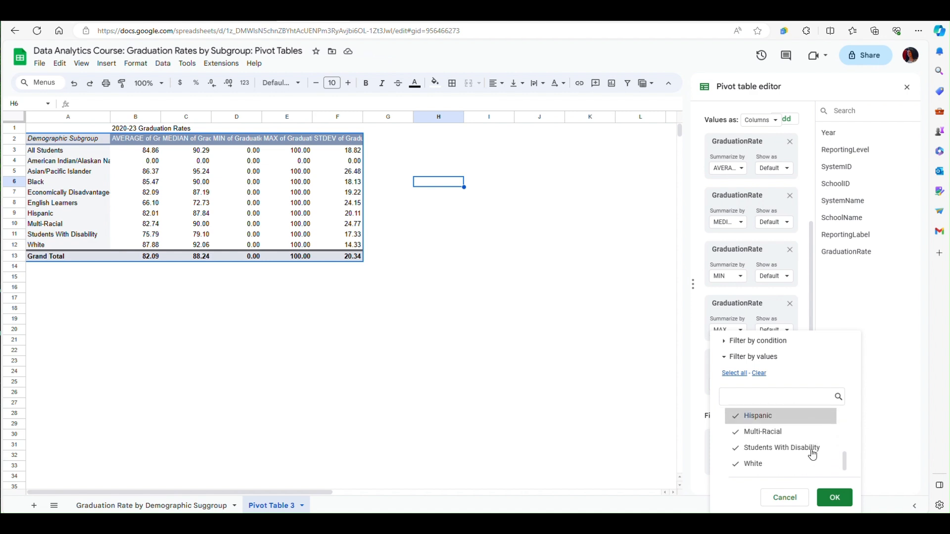
scroll(787, 465, up, 6)
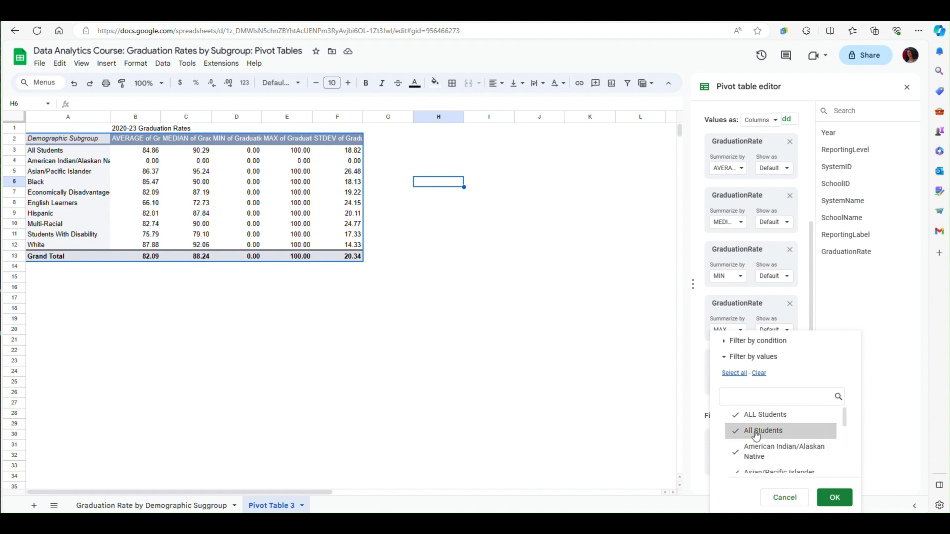
click(739, 419)
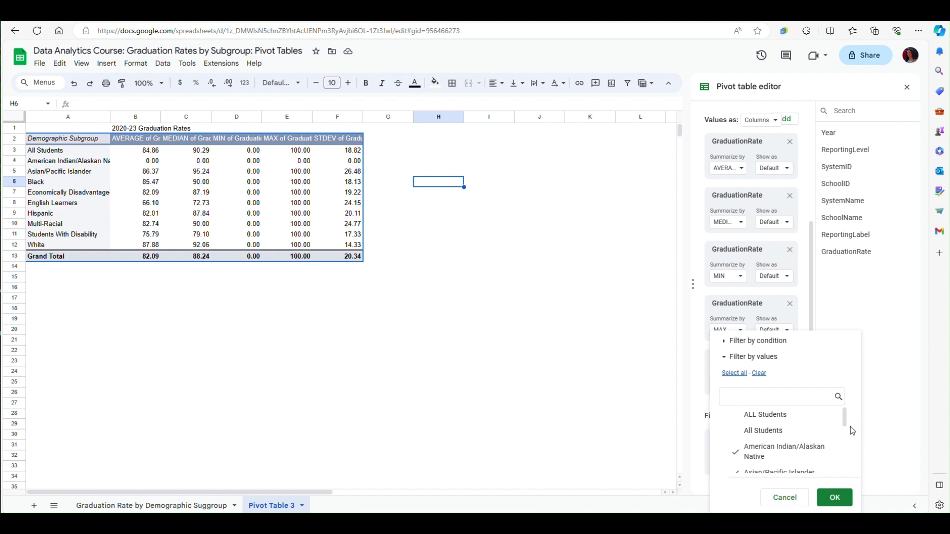
click(833, 498)
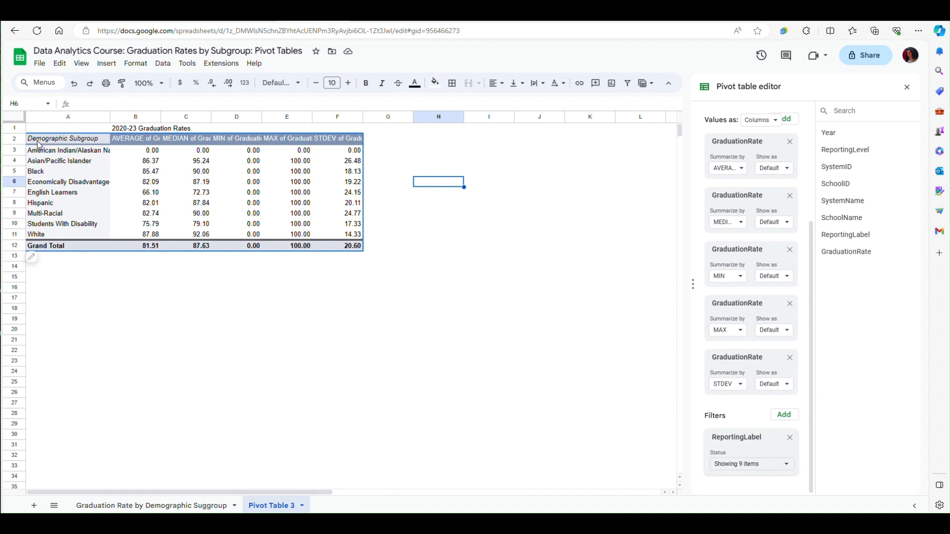
Copy the whole pivot table in A2:F12 and paste the duplicate starting at cell A17
drag(37, 141, 322, 246)
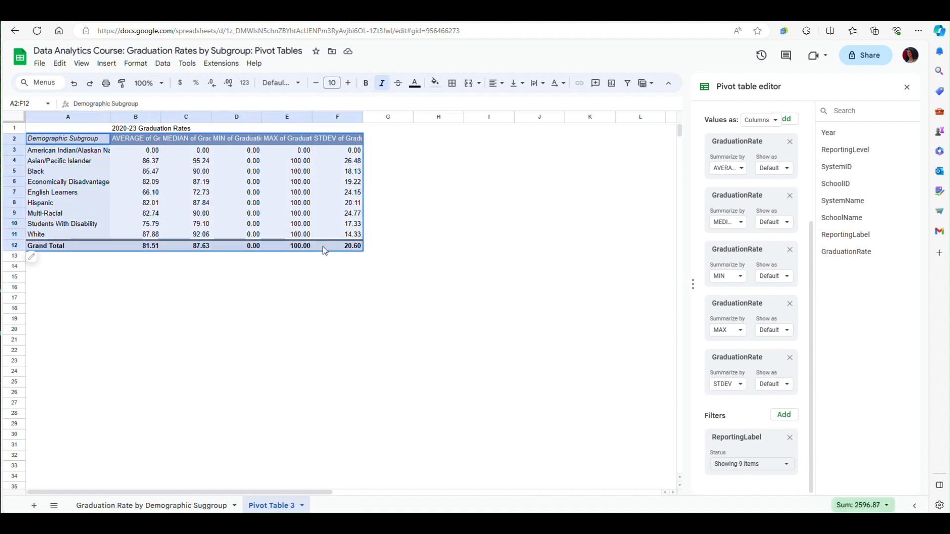
right_click(65, 141)
click(88, 172)
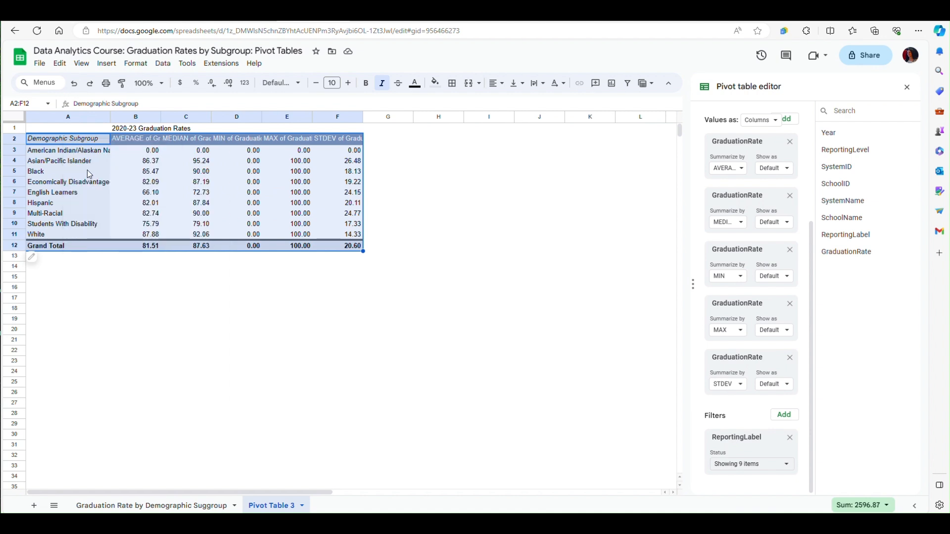
click(32, 298)
right_click(31, 298)
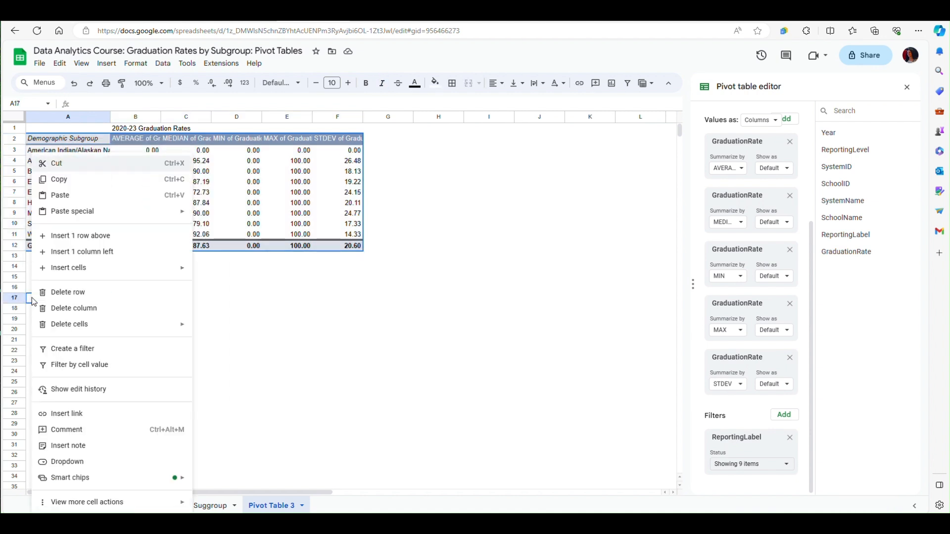
click(56, 195)
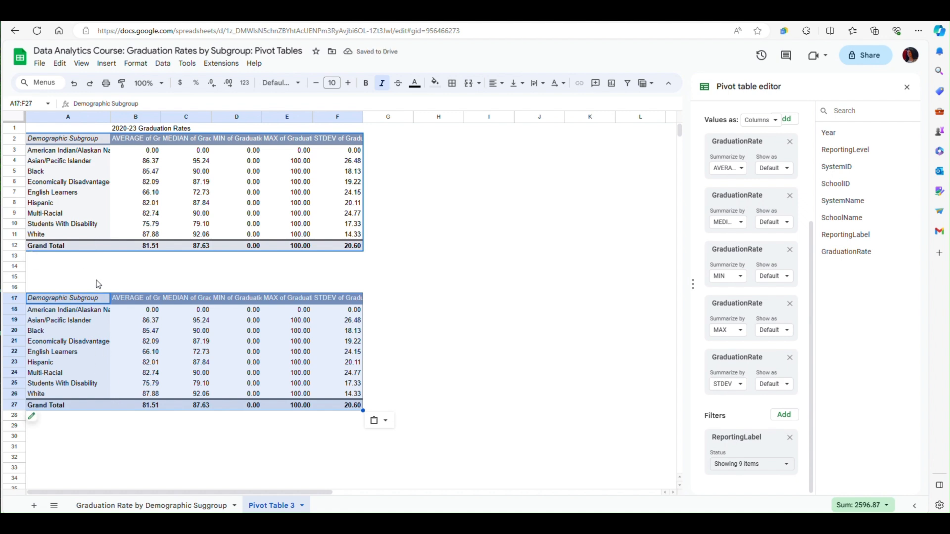
Add a Year filter to the copied lower pivot table, leaving only 2023 included
click(157, 333)
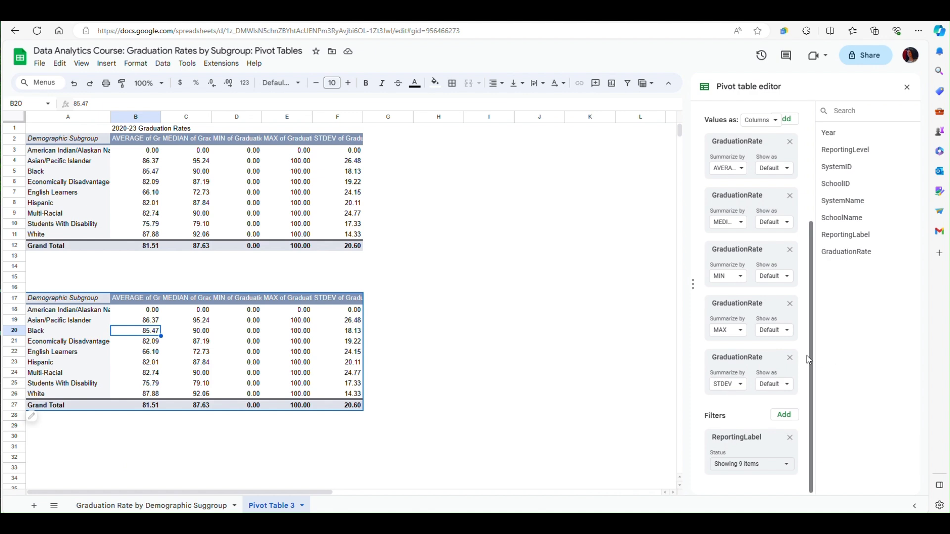
click(784, 416)
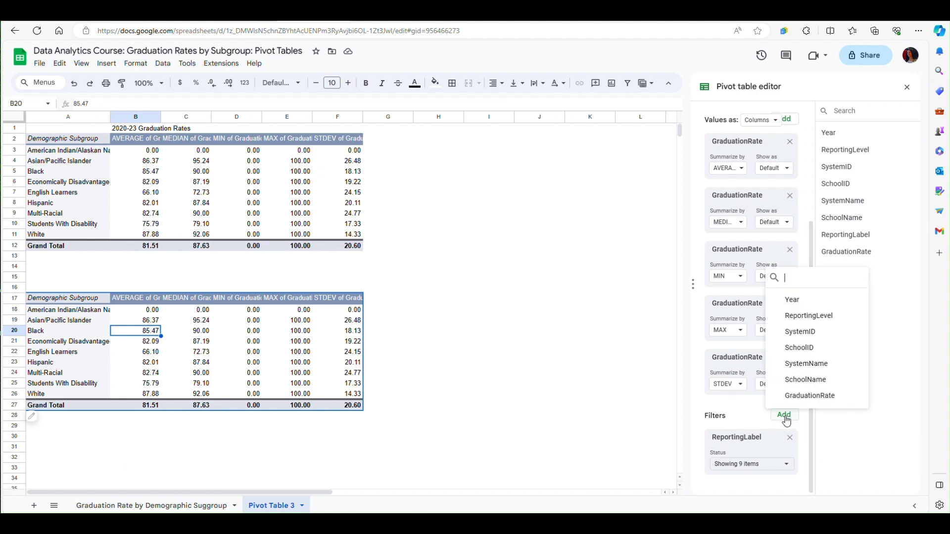
click(798, 301)
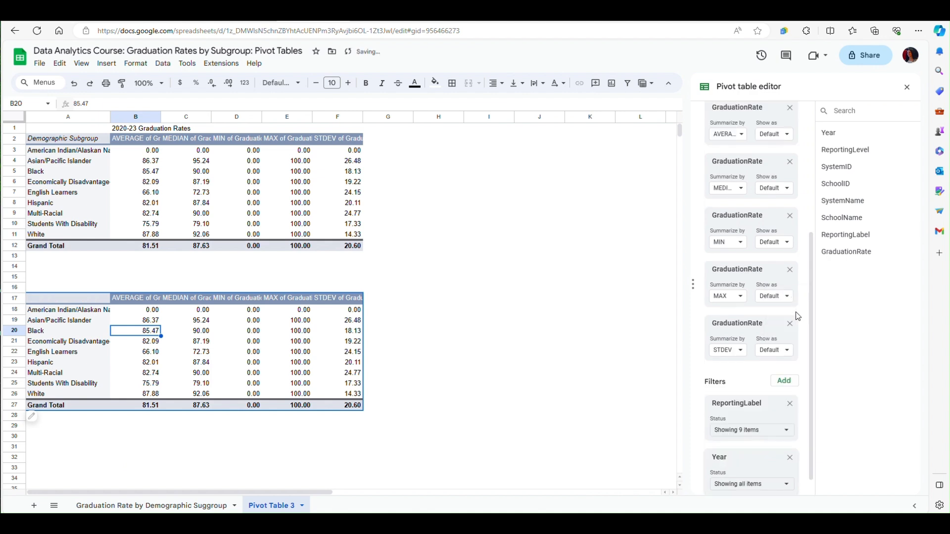
scroll(747, 396, down, 1)
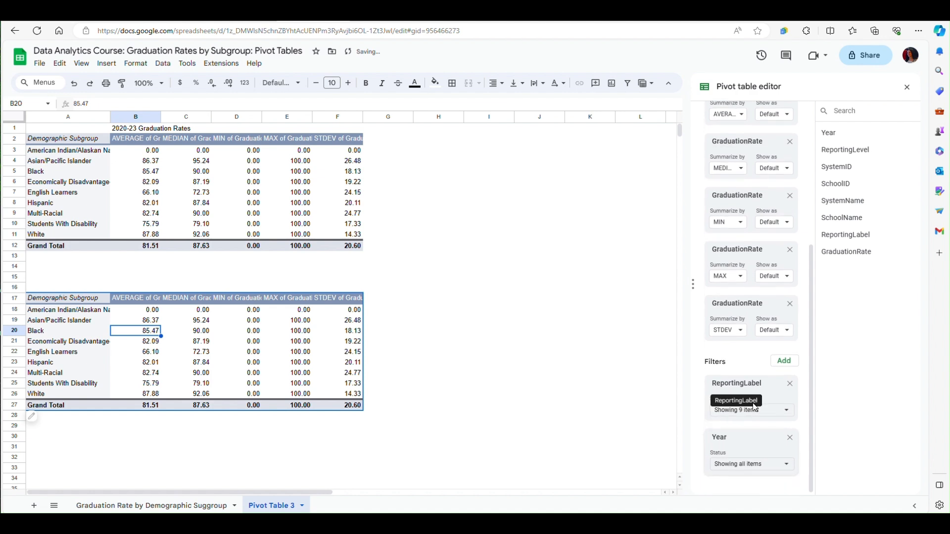
click(785, 466)
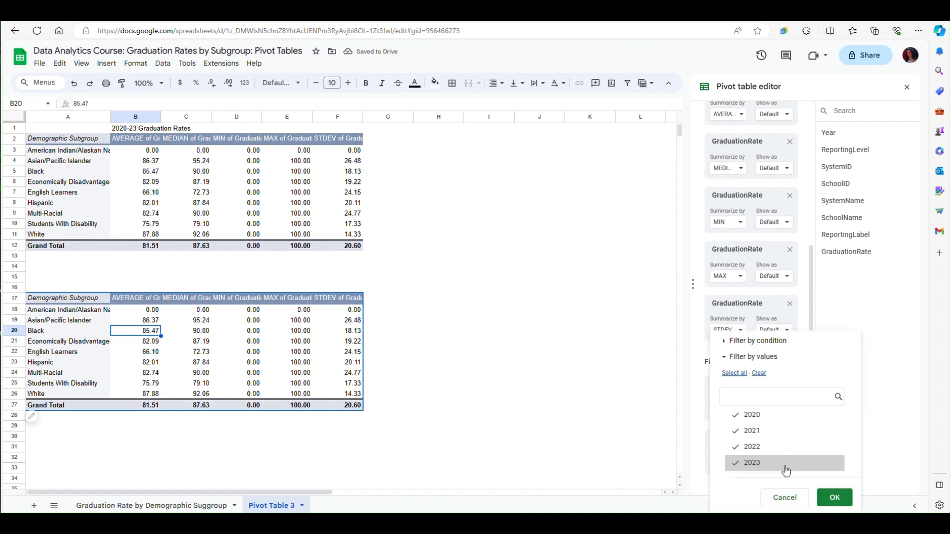
click(750, 451)
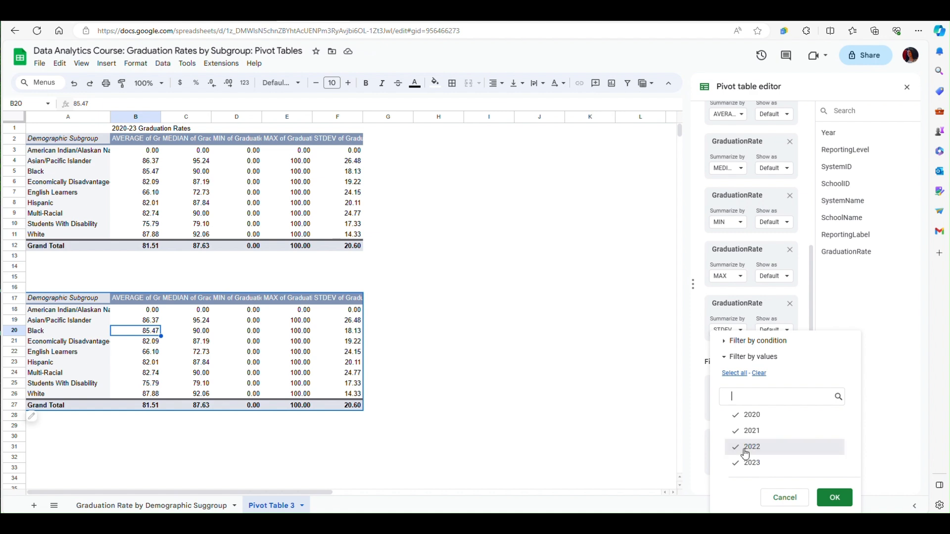
click(751, 431)
click(752, 420)
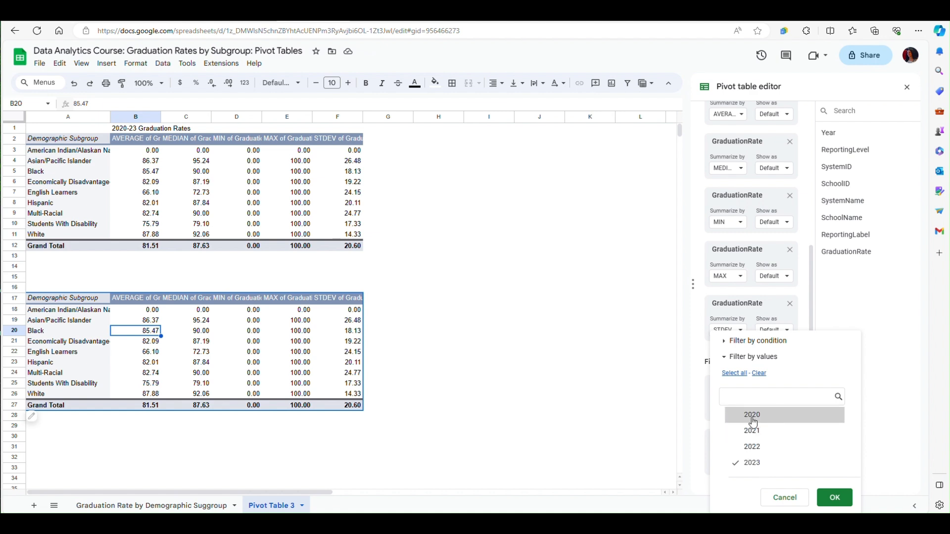
click(834, 498)
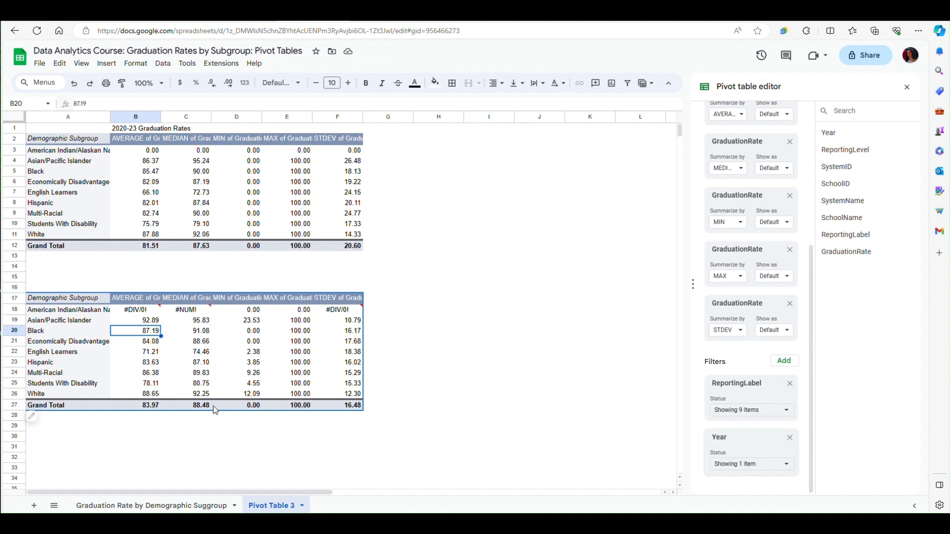
Copy the "2020-23 Graduation Rates" title from B1 into B16 above the lower pivot table
click(123, 130)
right_click(123, 133)
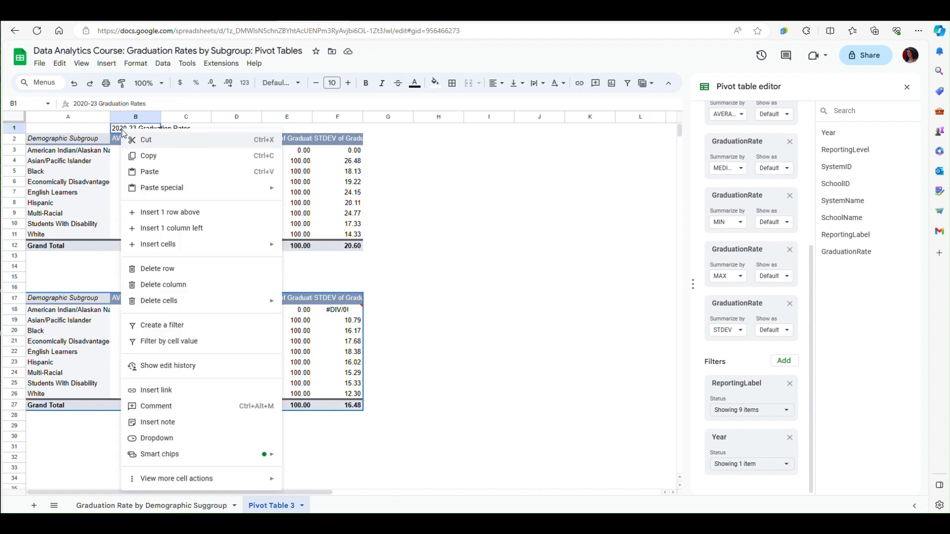
click(141, 156)
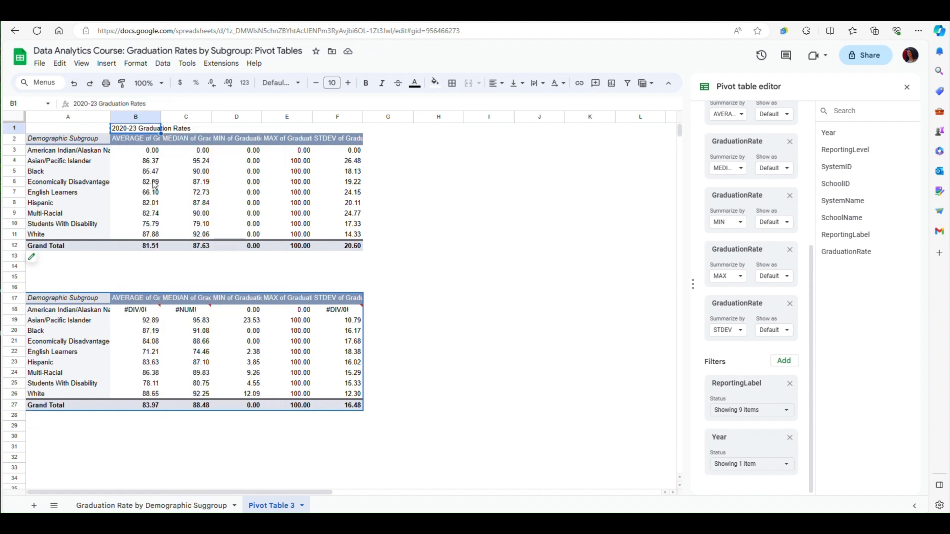
click(117, 285)
right_click(117, 285)
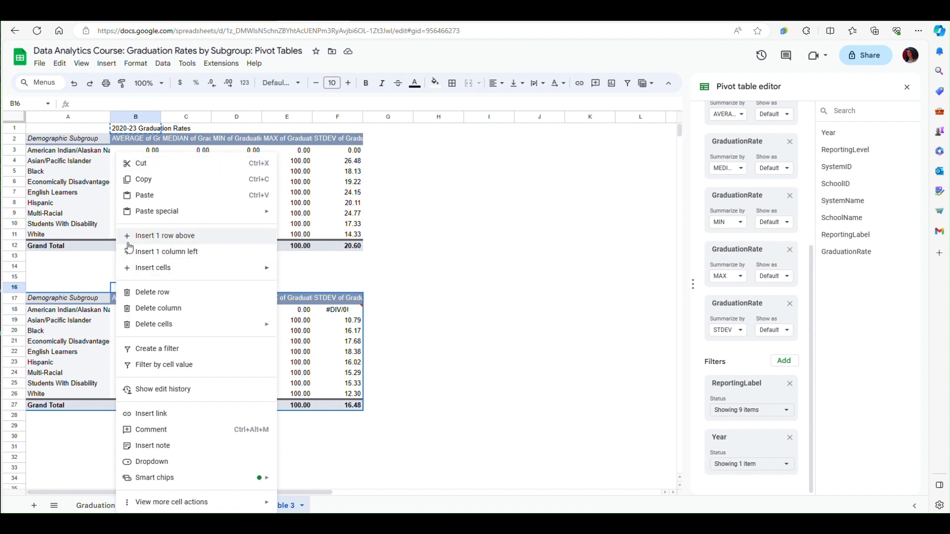
click(154, 193)
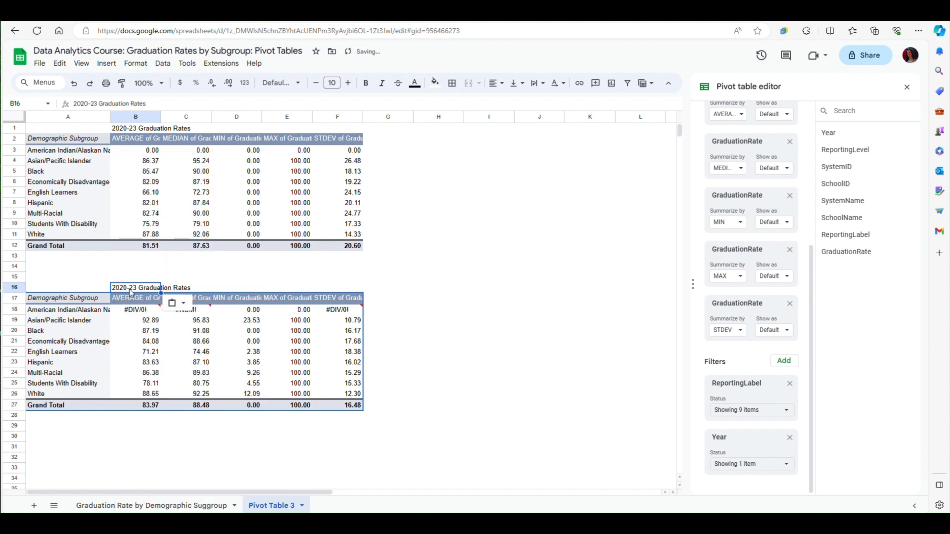
Edit the lower pivot table's title in B16 to read "2023 Graduation Rates"
double_click(129, 289)
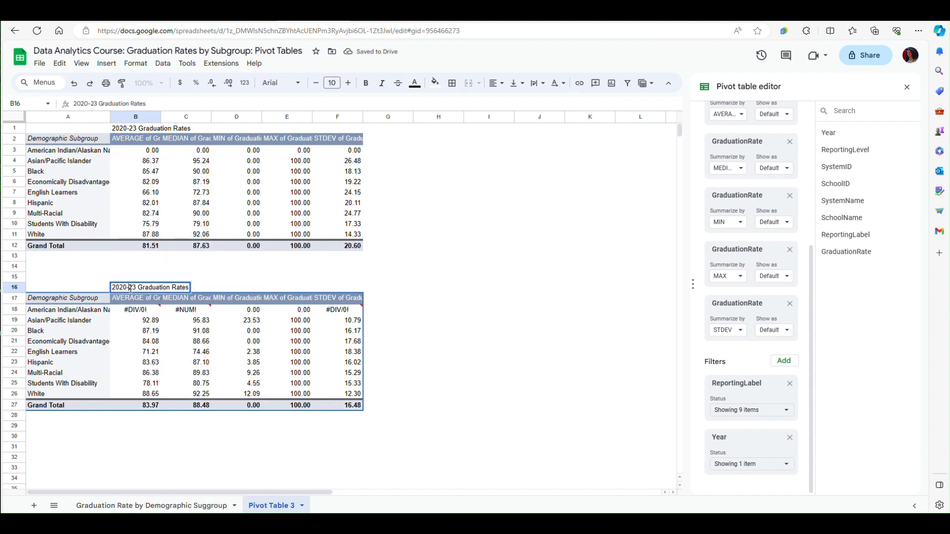
key(BackSpace)
key(BackSpace)
key(BackSpace)
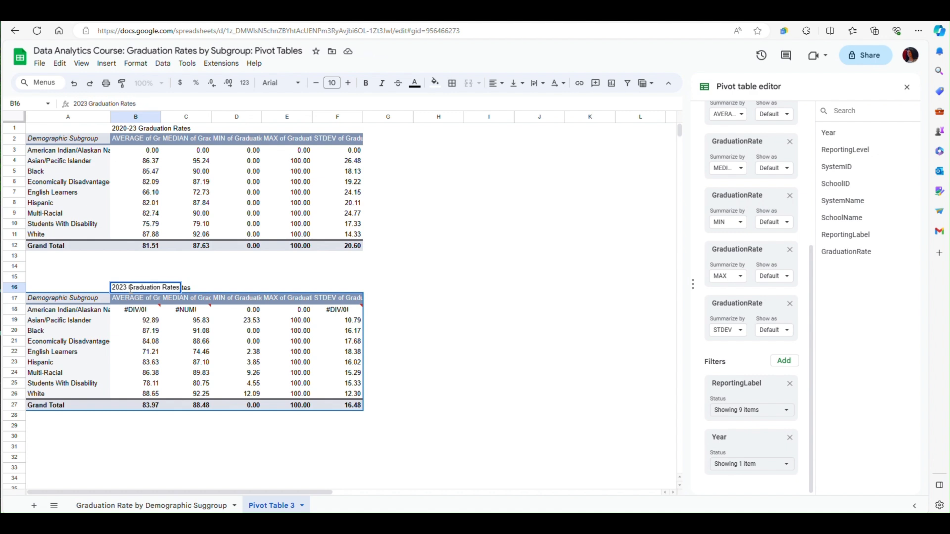
click(177, 435)
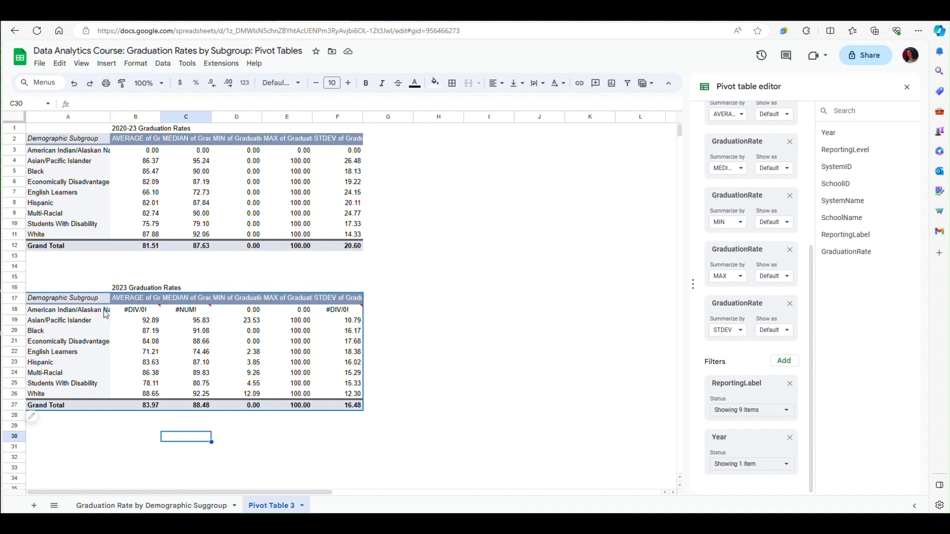
Exclude "American Indian/Alaskan Native" from the lower pivot table's ReportingLabel filter
mouse_move(146, 314)
click(788, 413)
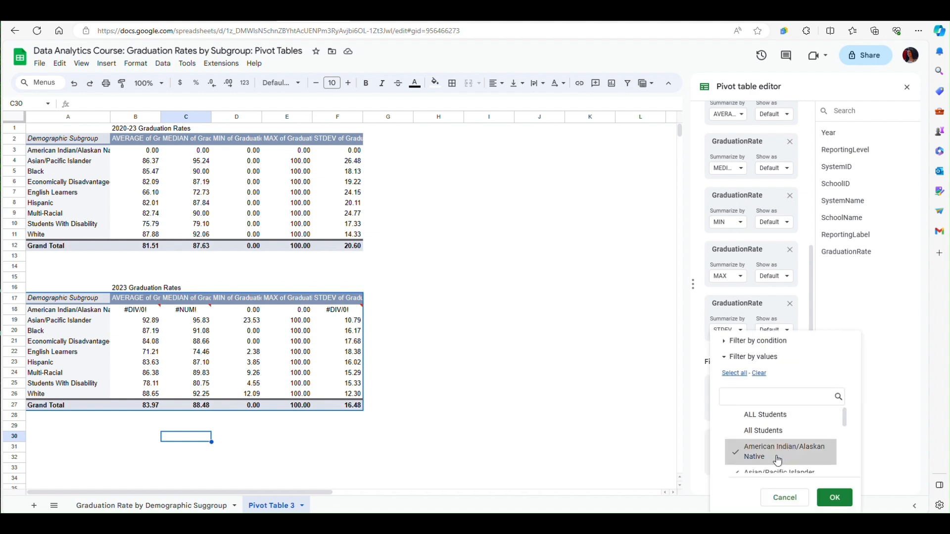
click(743, 456)
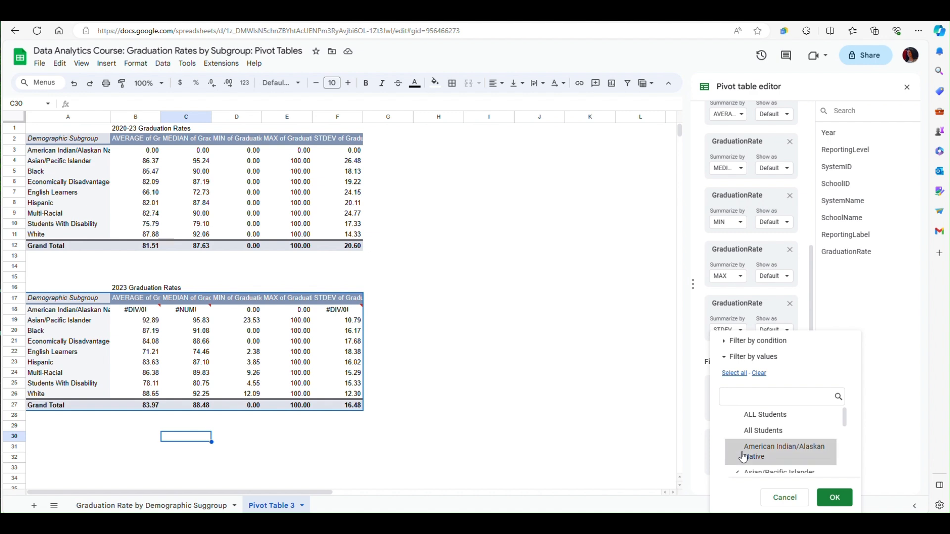
click(835, 498)
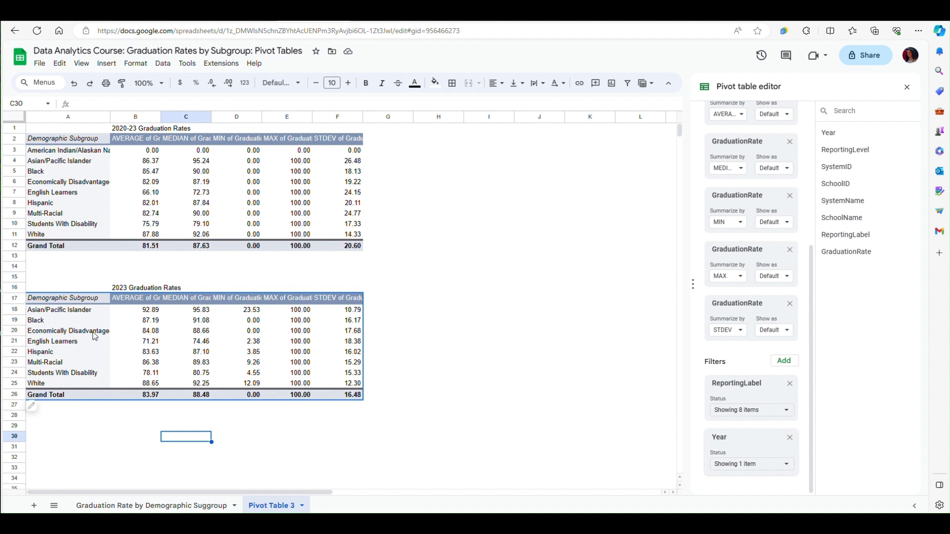
Insert a chart of average graduation rate by demographic subgroup from A17:B25, leaving out the Grand Total row
drag(44, 299, 138, 386)
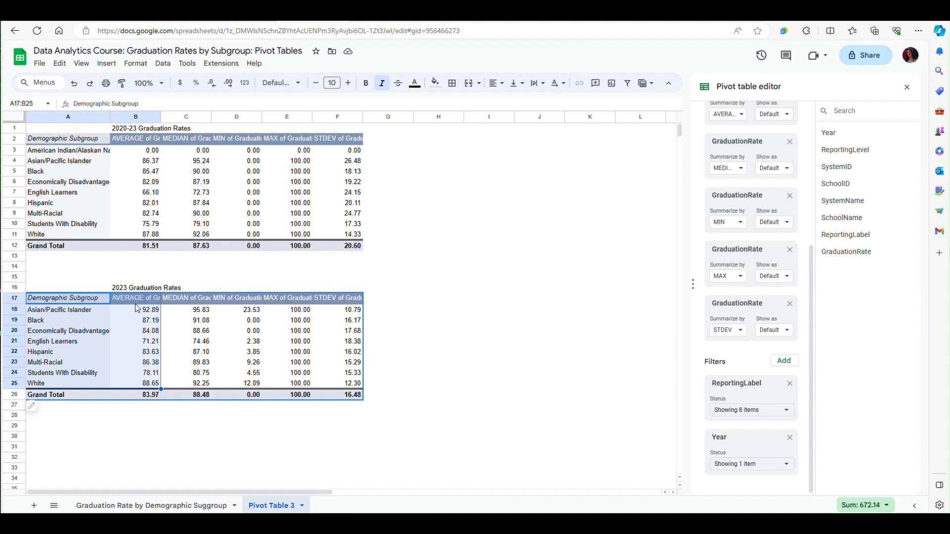
click(107, 64)
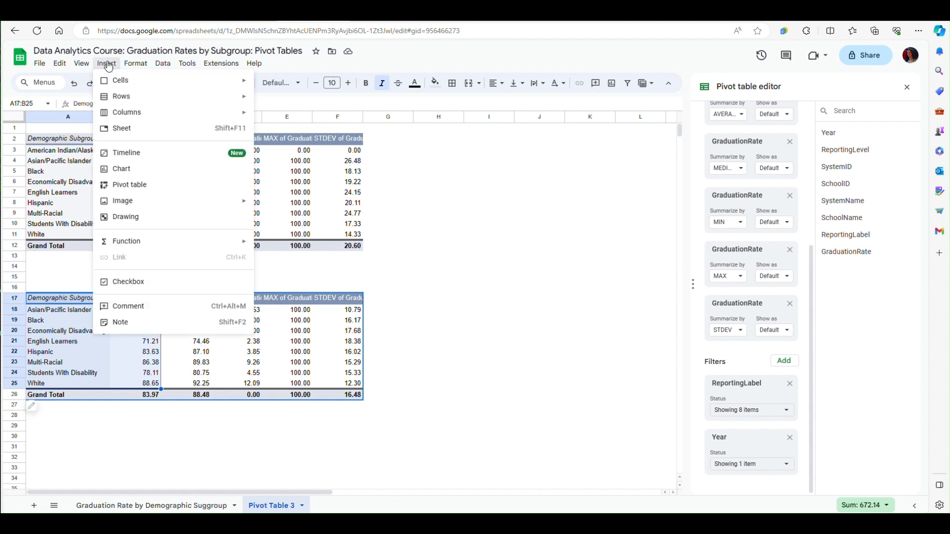
click(123, 170)
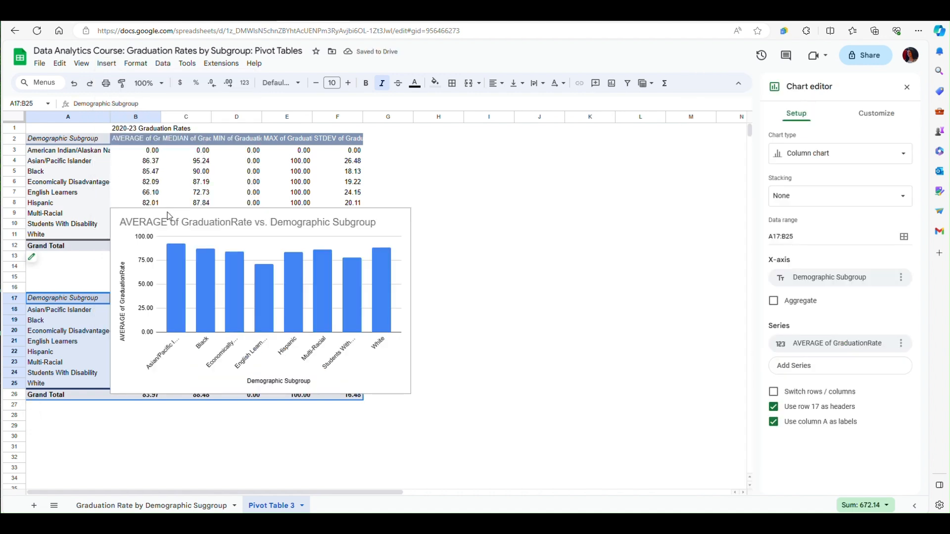
Move the chart beside the pivot tables, starting at column G, and enlarge its width and height
click(232, 220)
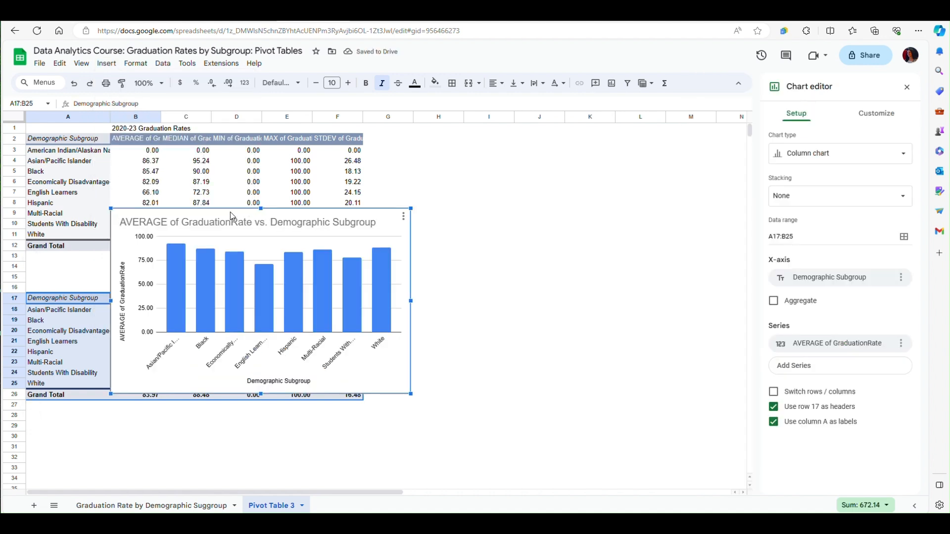
mouse_move(138, 214)
mouse_down()
mouse_move(415, 226)
mouse_move(419, 218)
mouse_up()
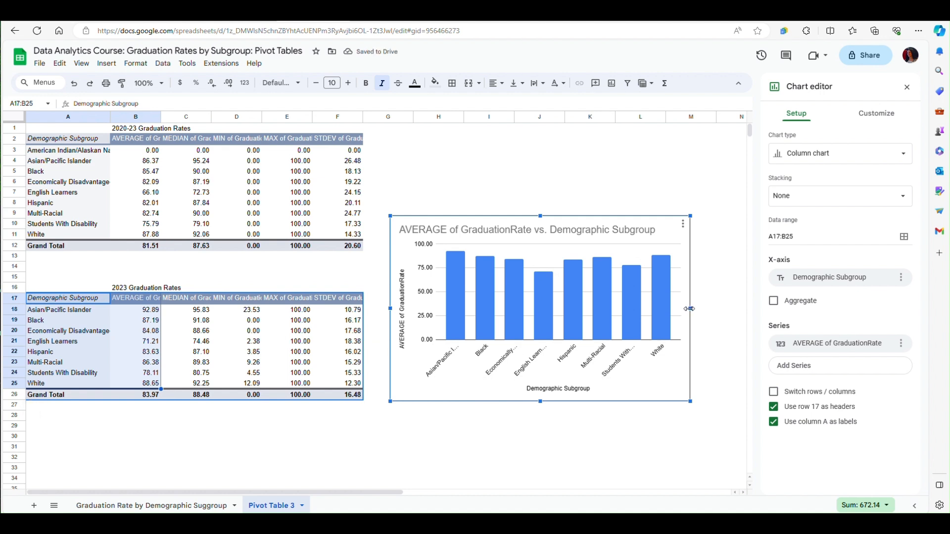
drag(689, 309, 733, 323)
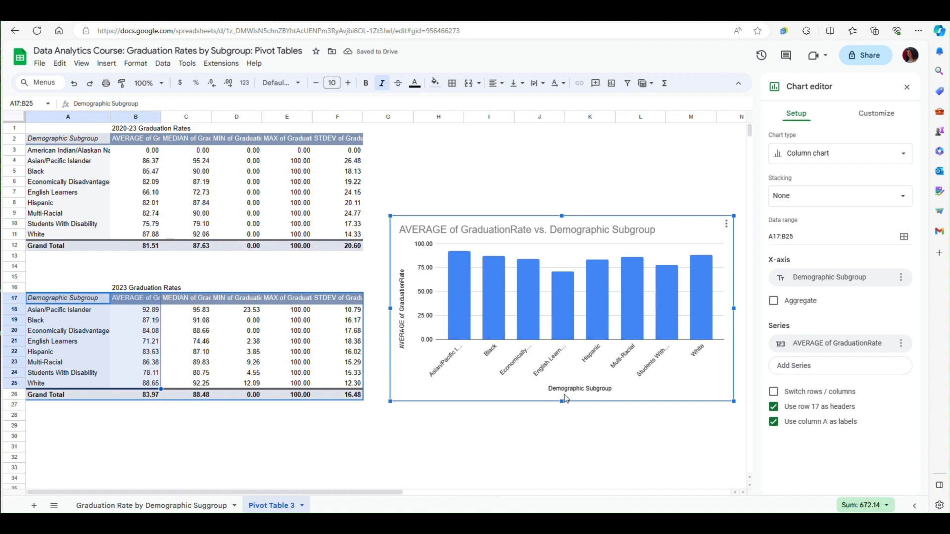
drag(569, 404, 571, 453)
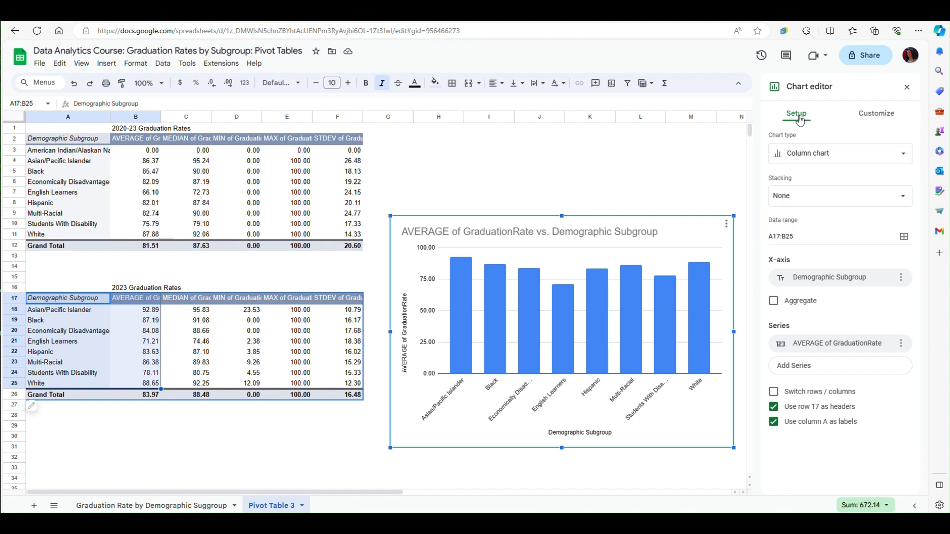
click(905, 155)
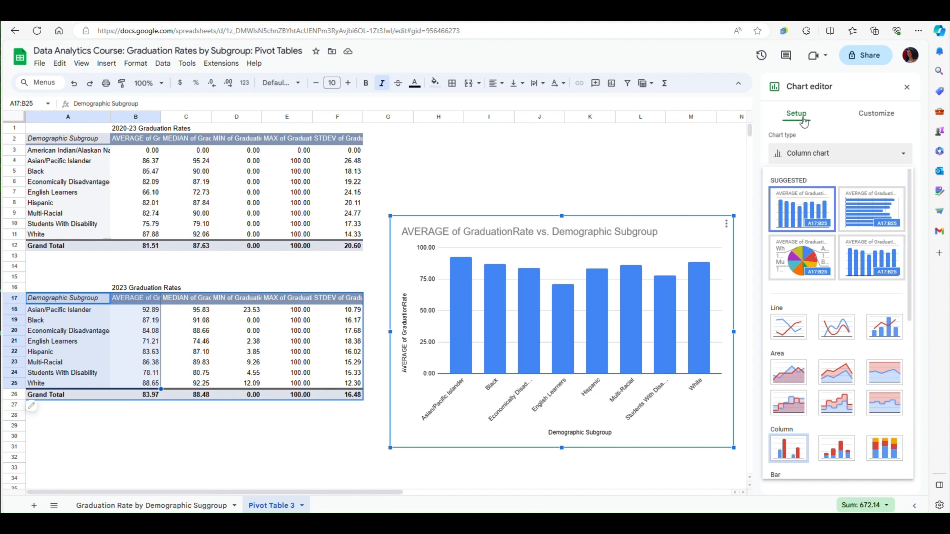
scroll(912, 213, down, 1)
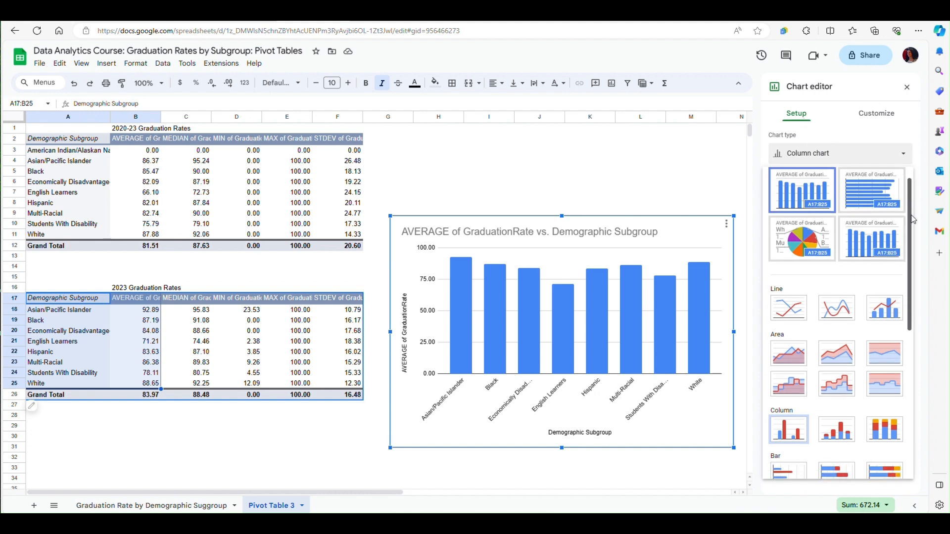
drag(911, 219, 921, 161)
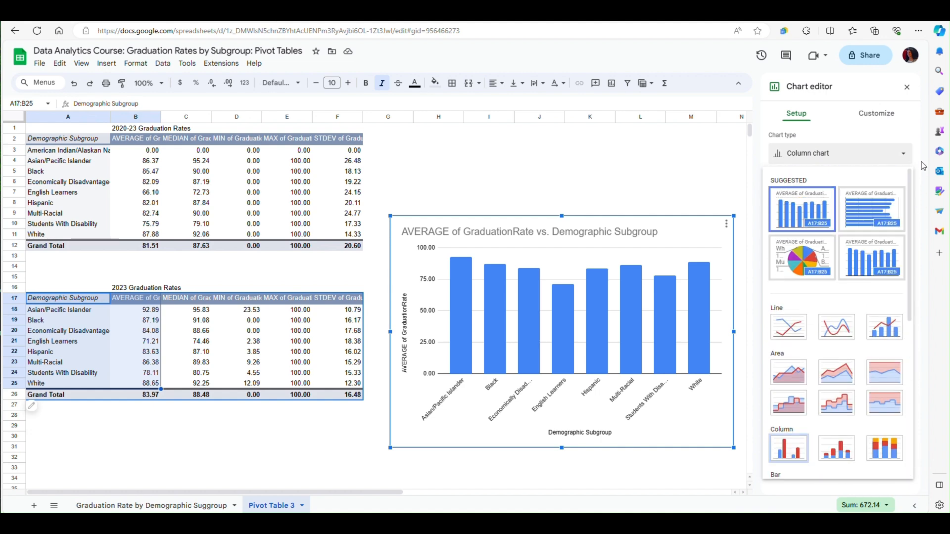
Reword the chart title to "AVERAGE Graduation Rate by Demographic Subgroup"
click(877, 116)
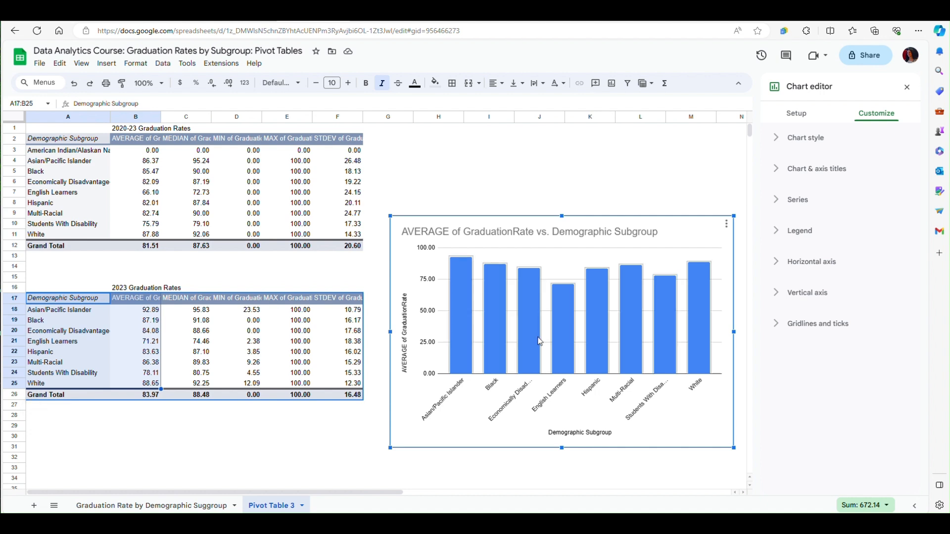
click(470, 230)
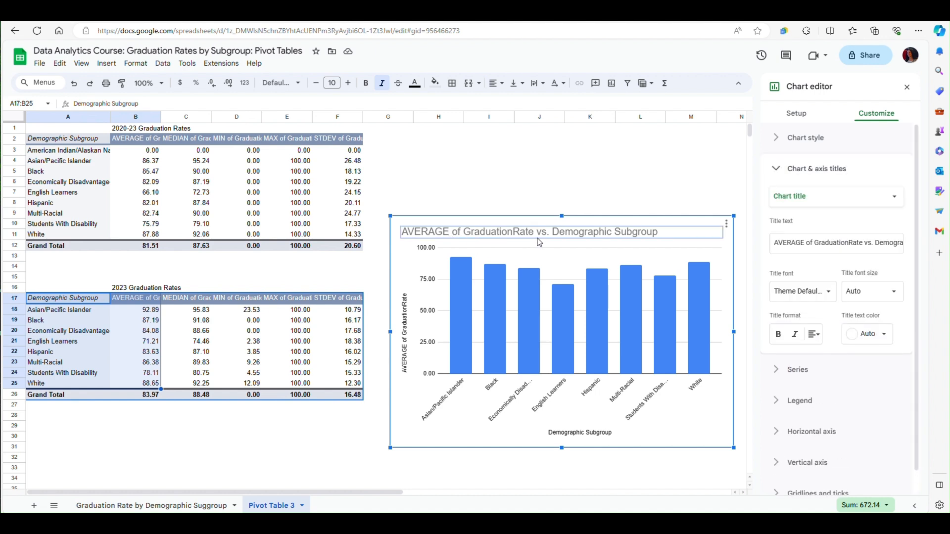
click(514, 233)
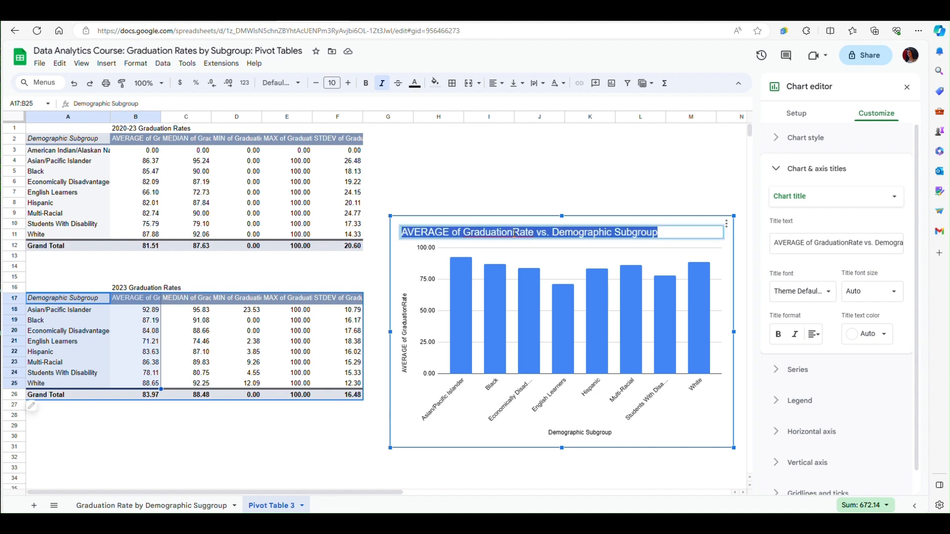
click(514, 232)
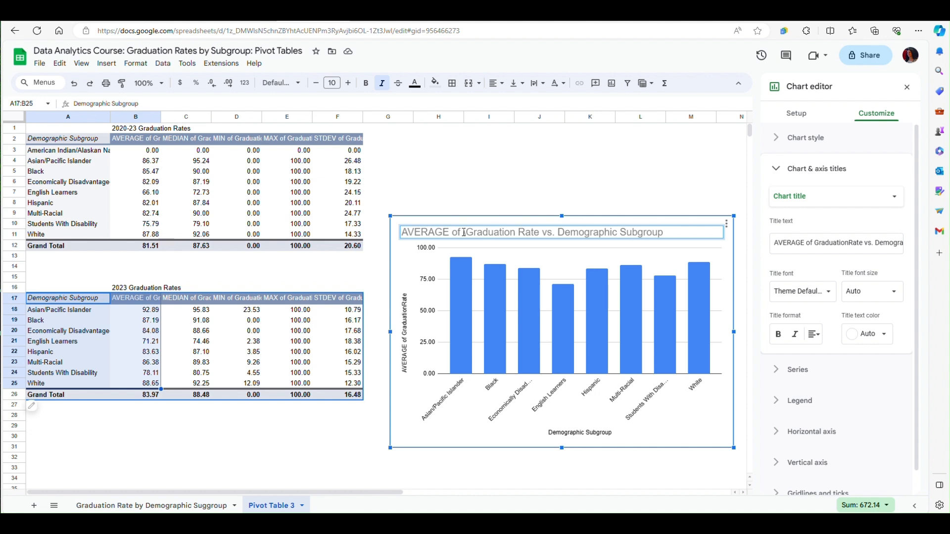
double_click(464, 232)
key(BackSpace)
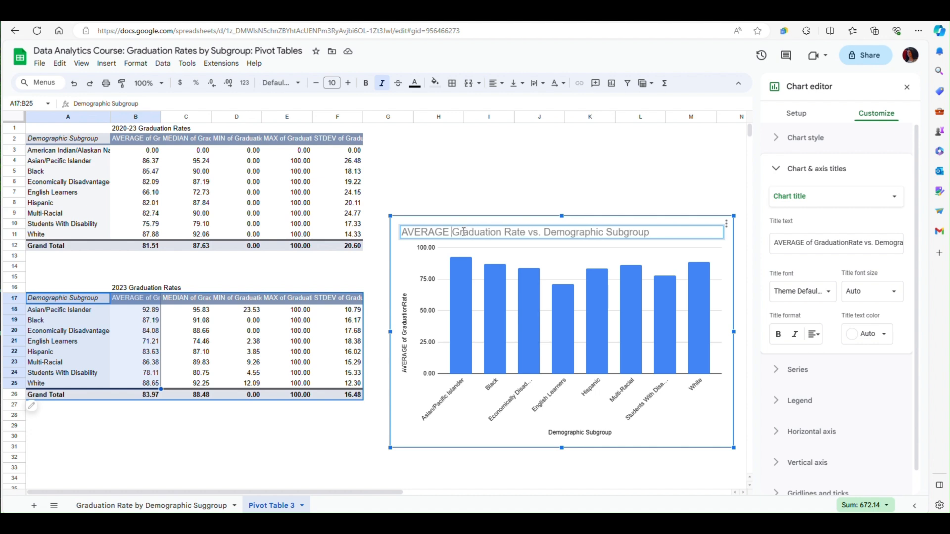
click(543, 233)
key(BackSpace)
key(BackSpace)
key(BackSpace)
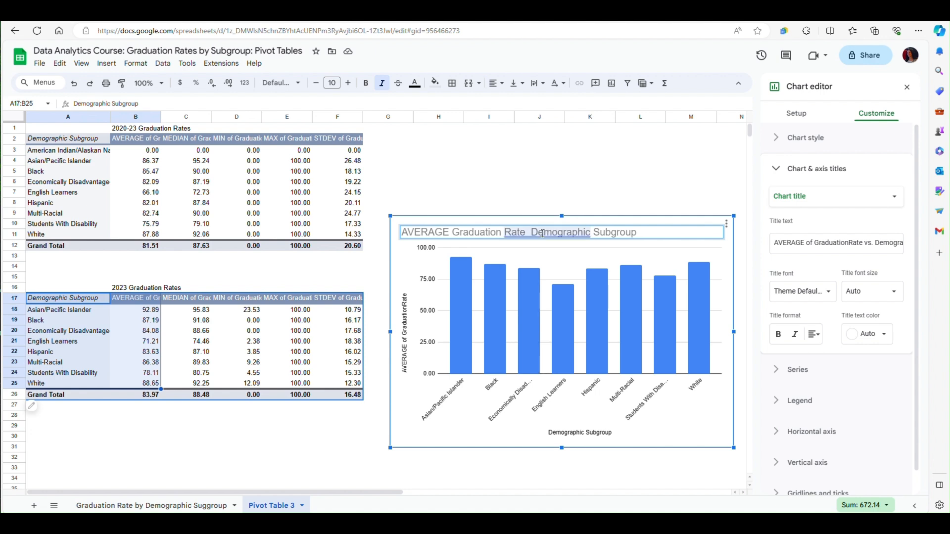
text(by)
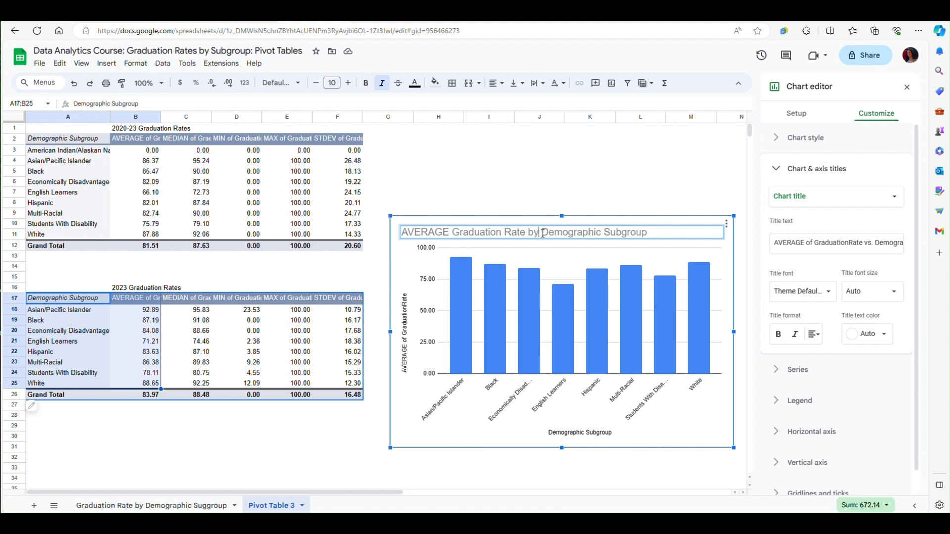
Add "2023" to the start of the chart title, then deselect the chart and close the pivot table editor
click(404, 234)
text(202)
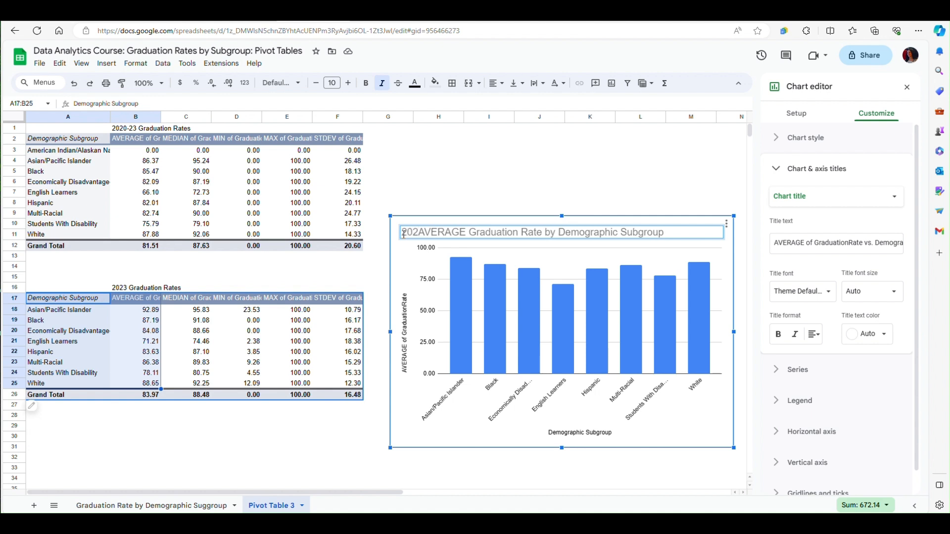
text(3)
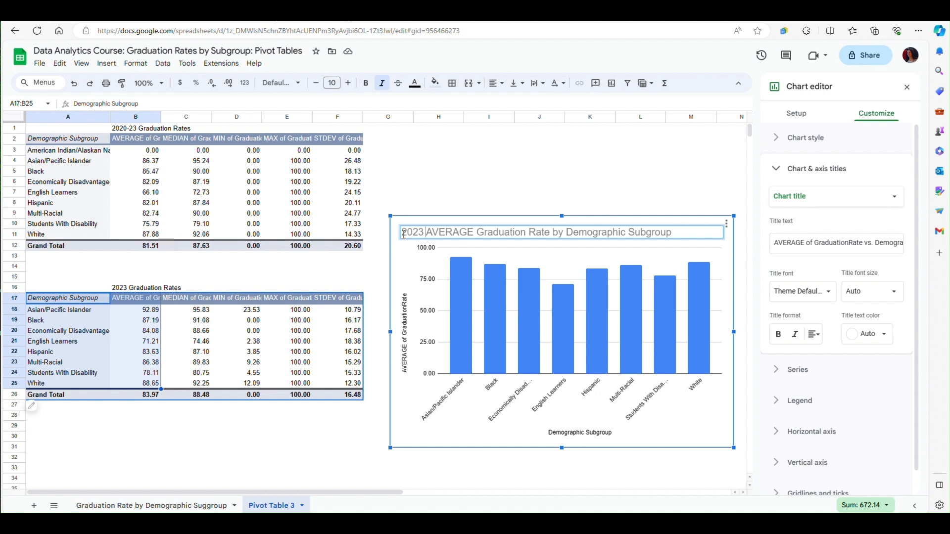
click(606, 191)
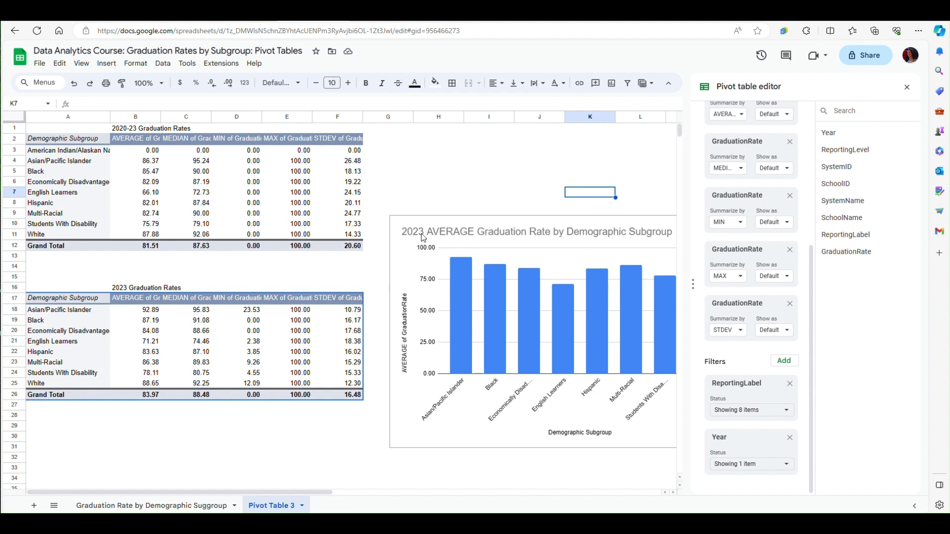
click(907, 88)
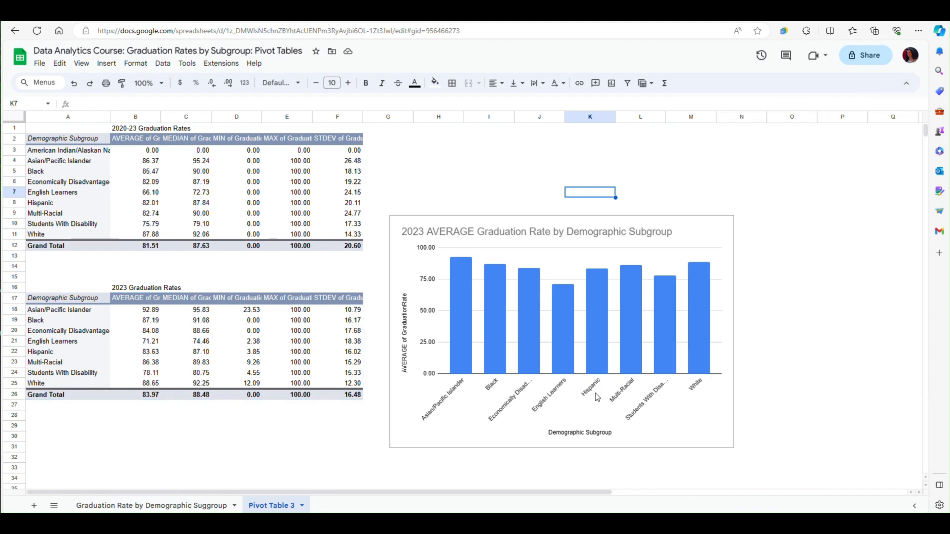